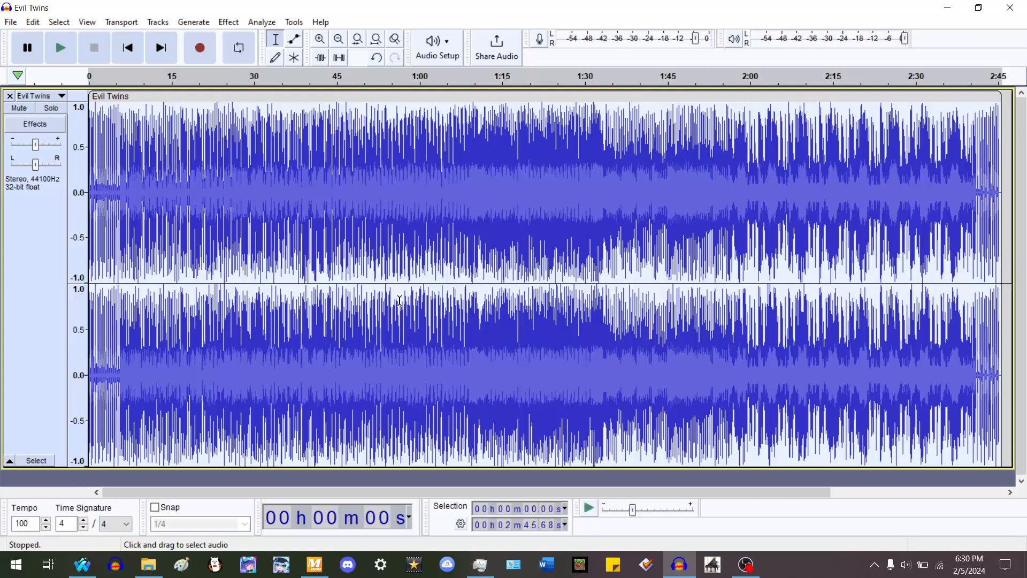
Split the song track at the onset of the first beat, about 0.19 s
left_click(9, 324, "ctrl")
left_click(8, 319)
scroll(53, 225, "up", 5)
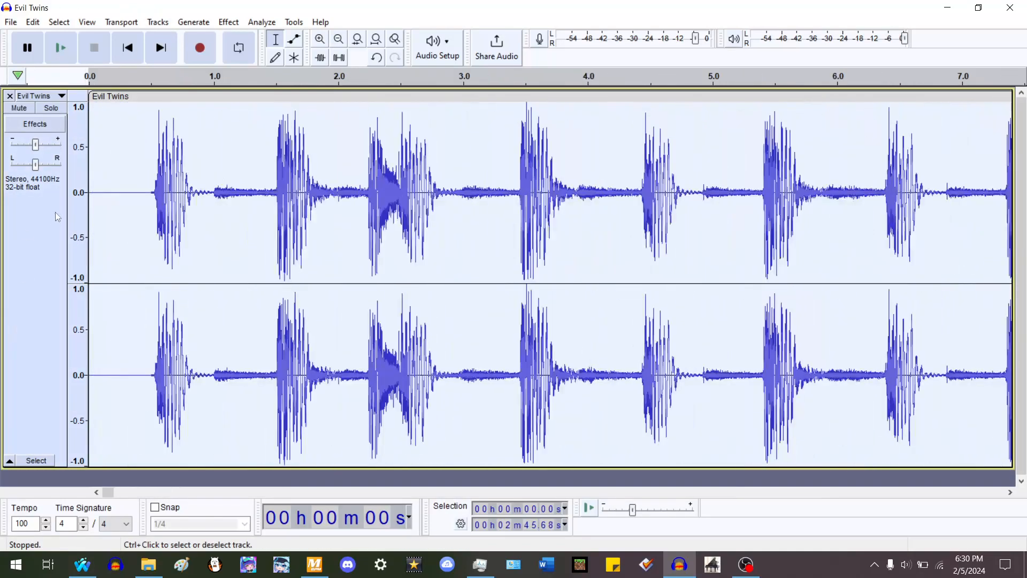
scroll(316, 203, "up", 5)
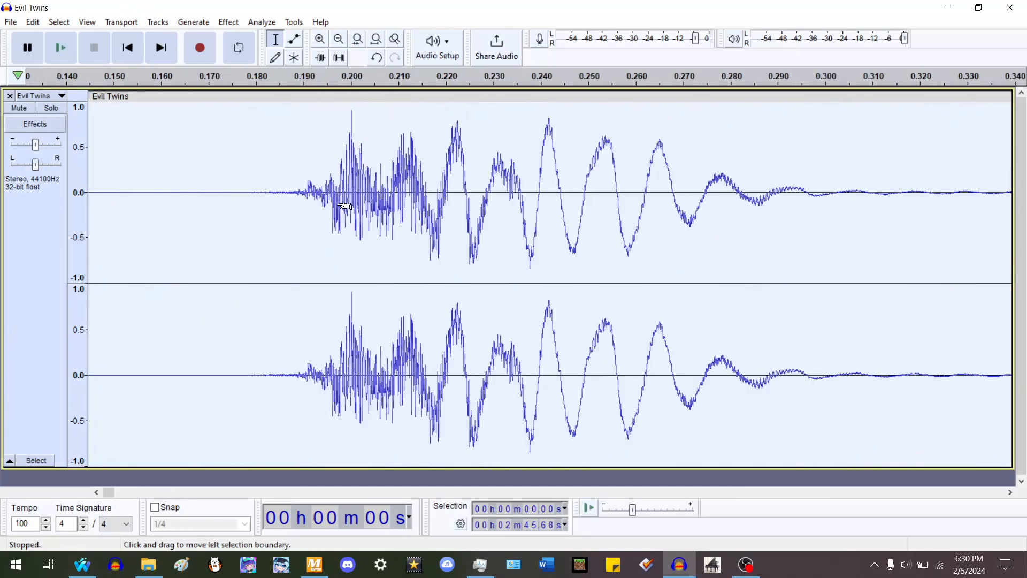
scroll(345, 206, "up", 1)
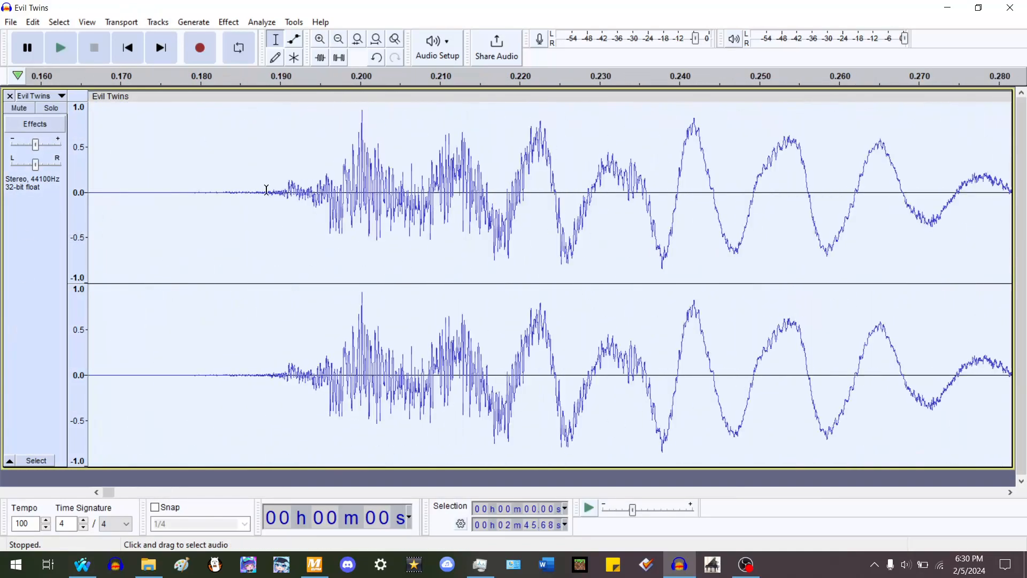
left_click(307, 176)
key("ctrl+i")
Generate a rhythm track from the split point with a tempo of 174 bpm and 3 beats per bar
scroll(265, 179, "down", 4)
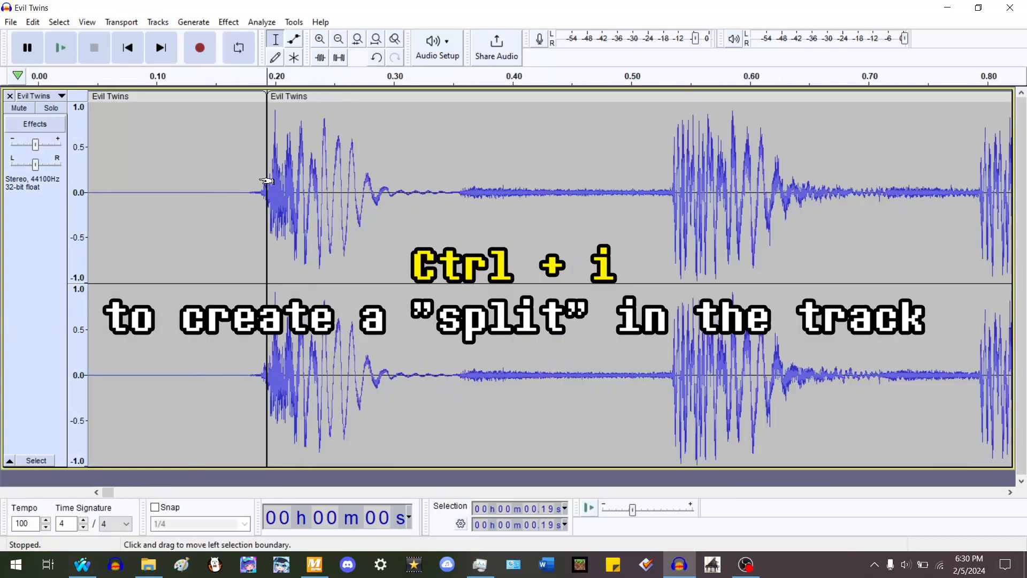
scroll(266, 181, "down", 3)
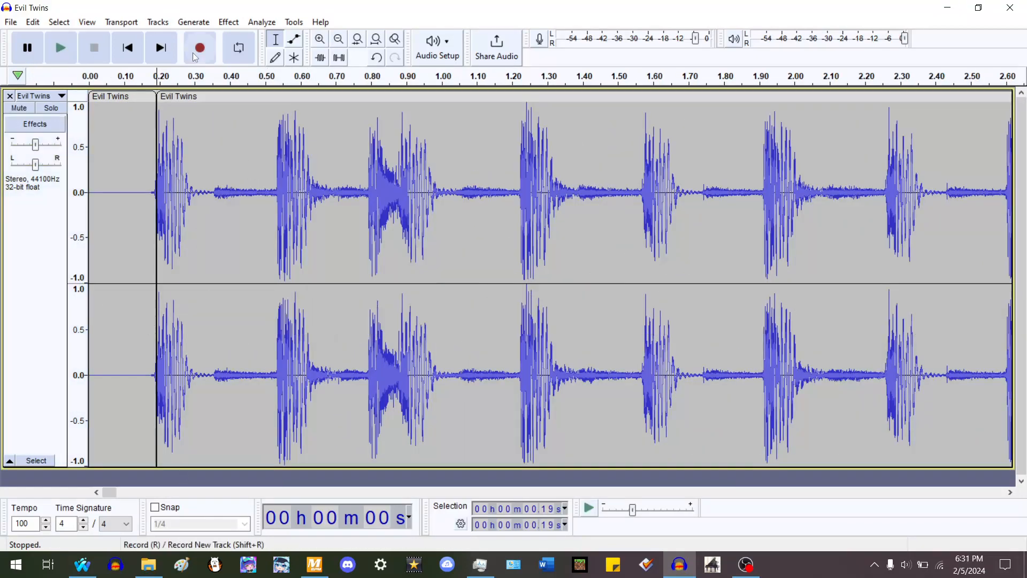
left_click(197, 23)
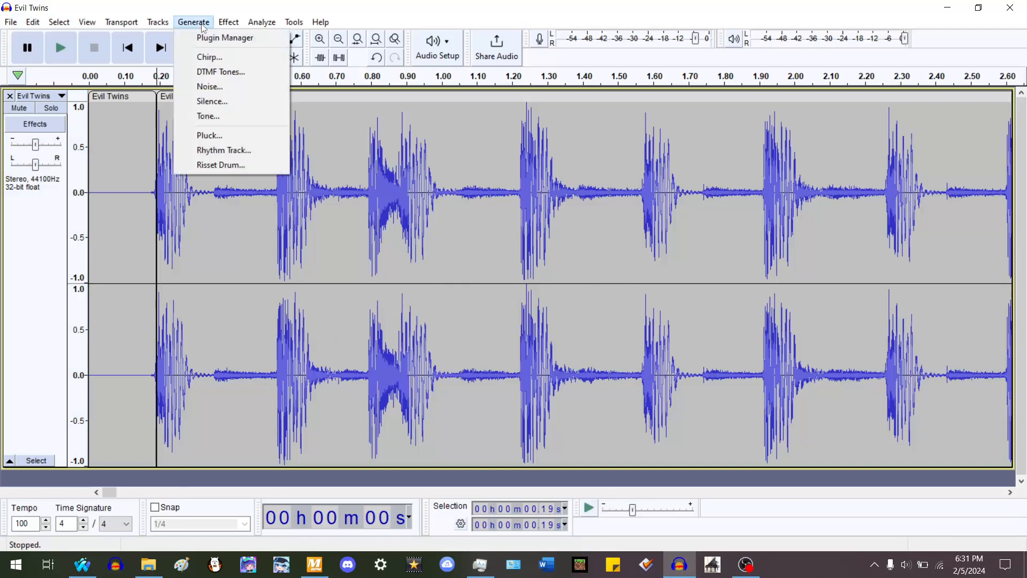
left_click(224, 151)
type("174")
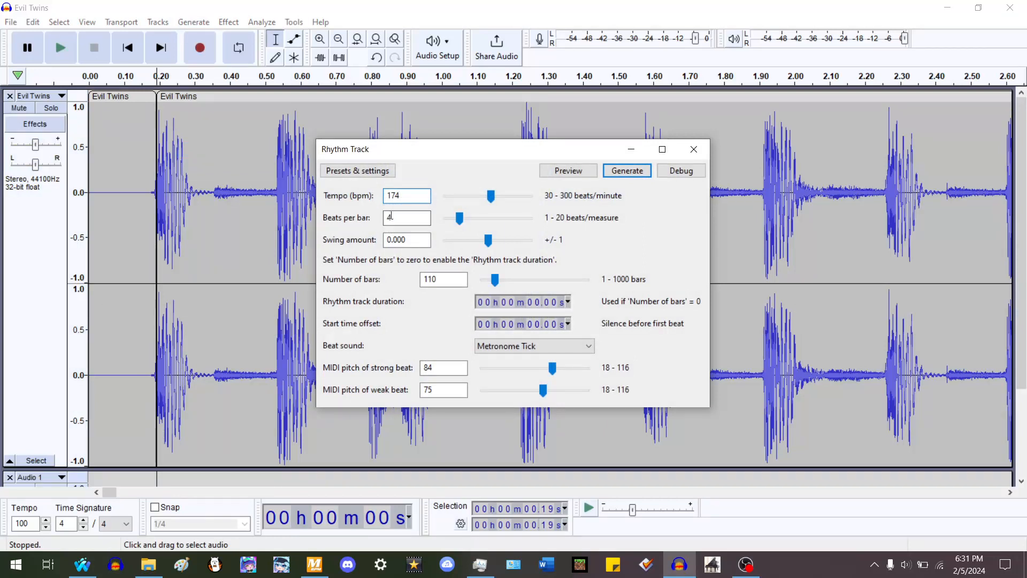
key("Tab")
type("3")
left_click(639, 170)
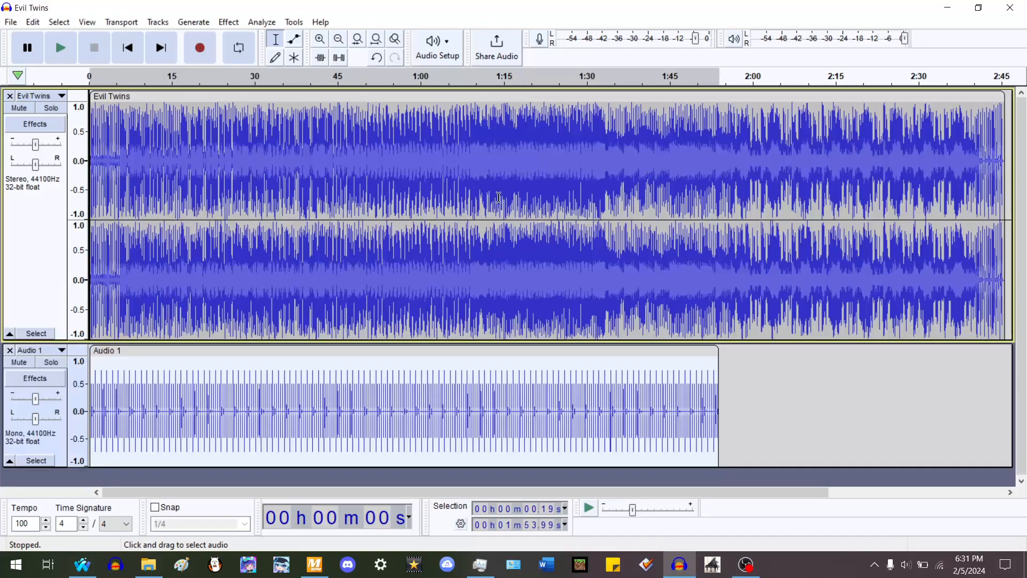
Select the whole rhythm clip and detach it at silences so each metronome tick becomes a separate clip
scroll(41, 235, "up", 6)
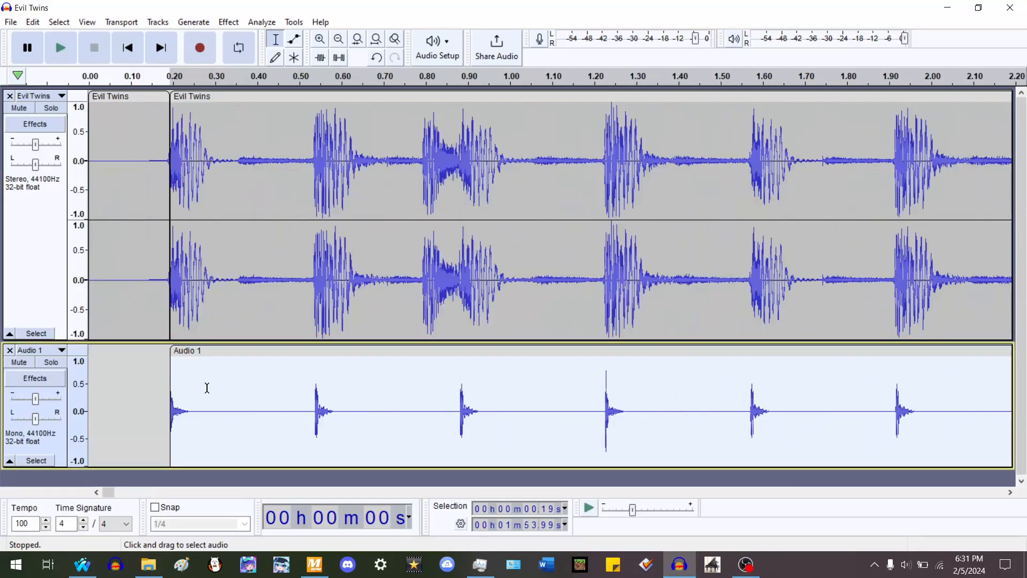
scroll(206, 385, "left", 3)
left_click(207, 386)
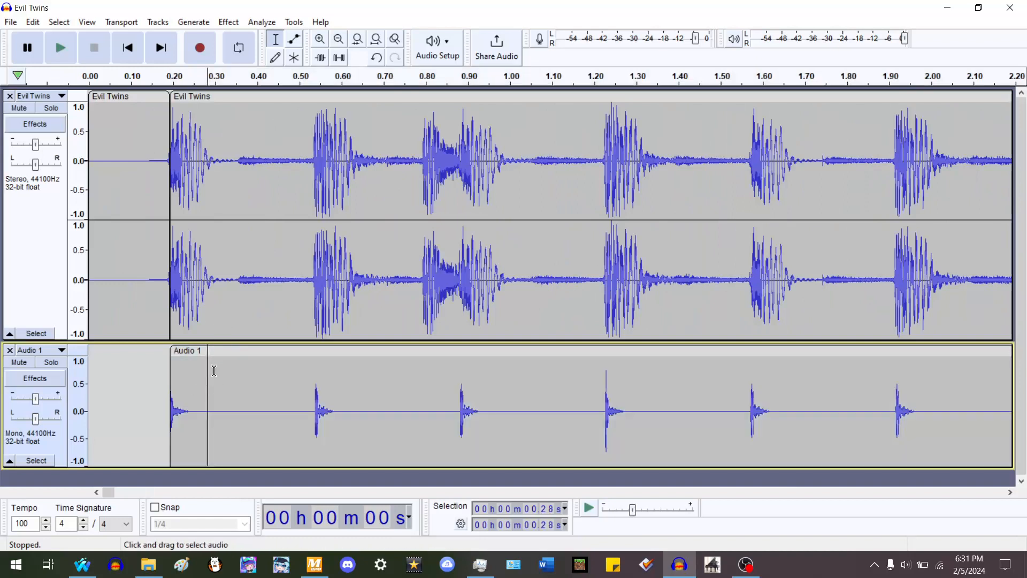
double_click(229, 379)
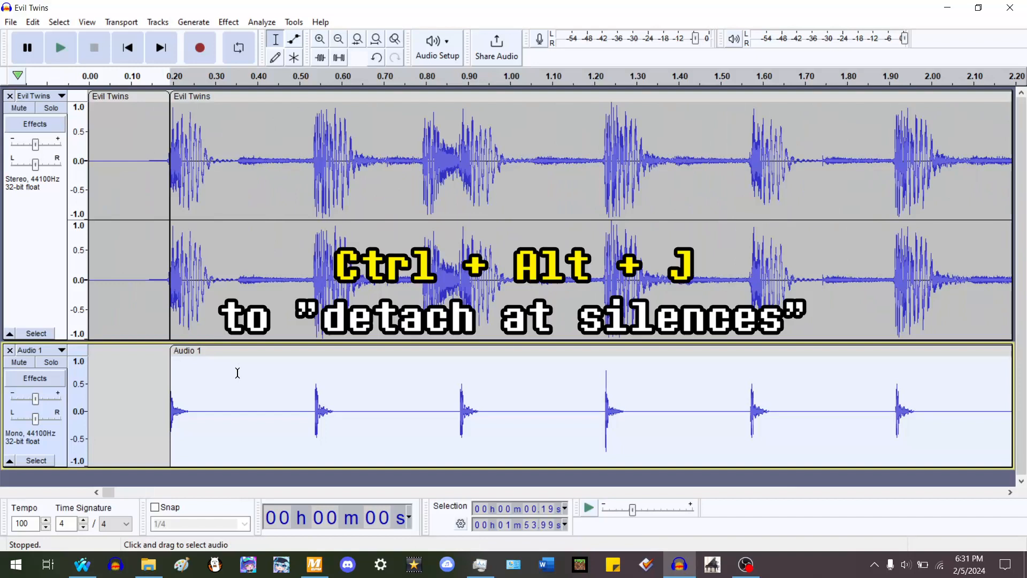
key("ctrl+alt+j")
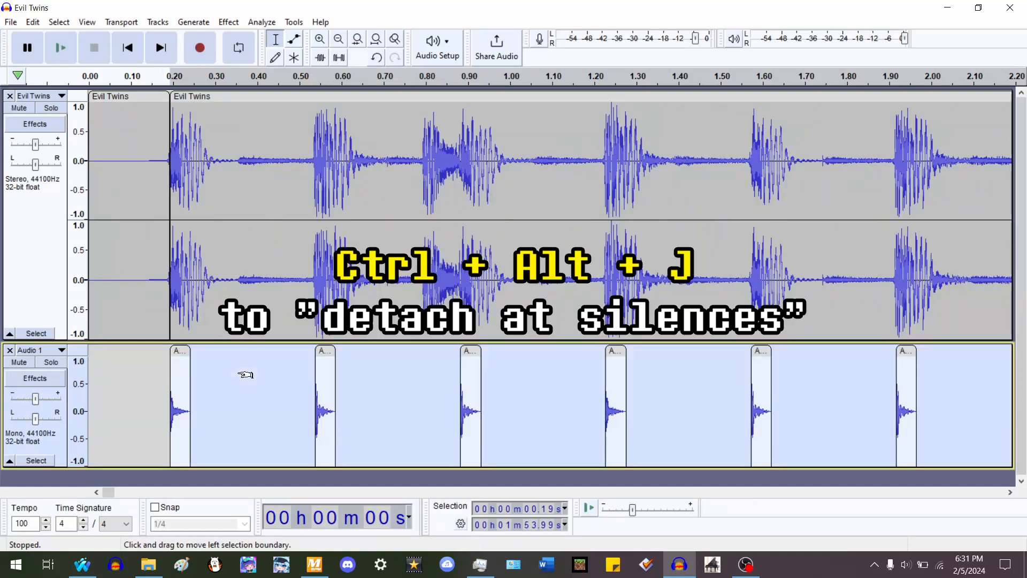
left_click(31, 22)
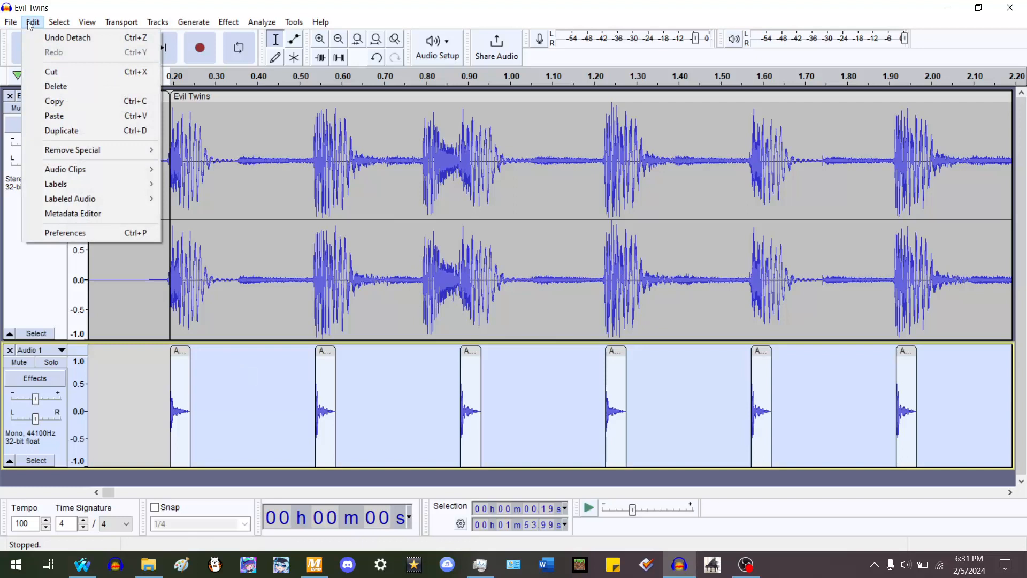
mouse_move(98, 170)
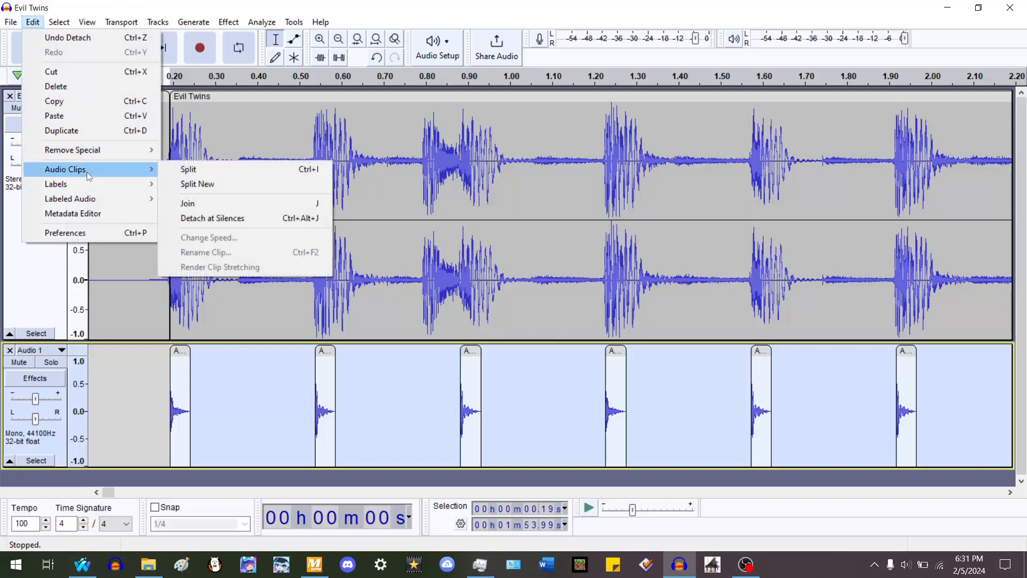
left_click(233, 217)
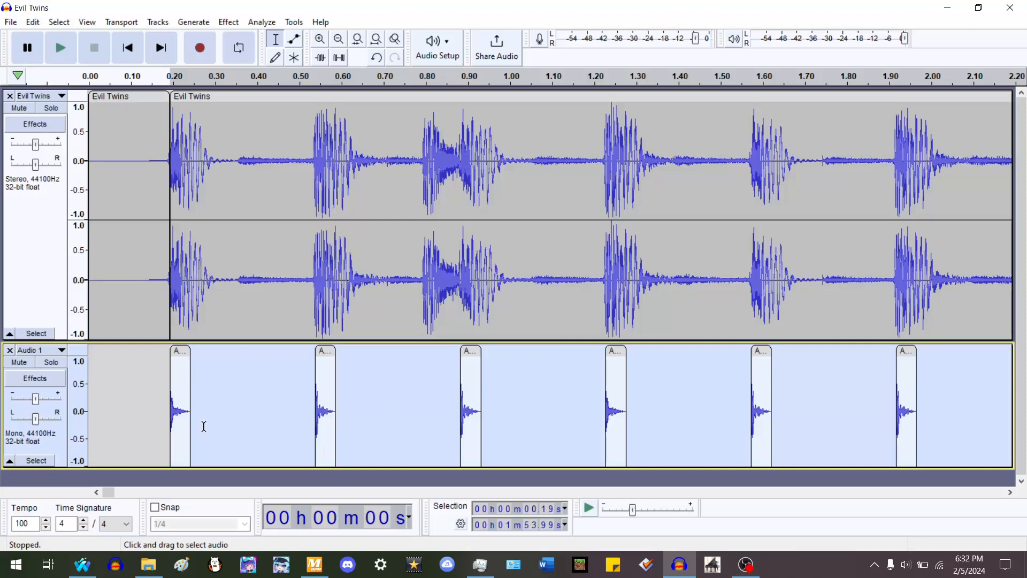
Mute the song track and play the rhythm track alone
scroll(220, 375, "down", 2)
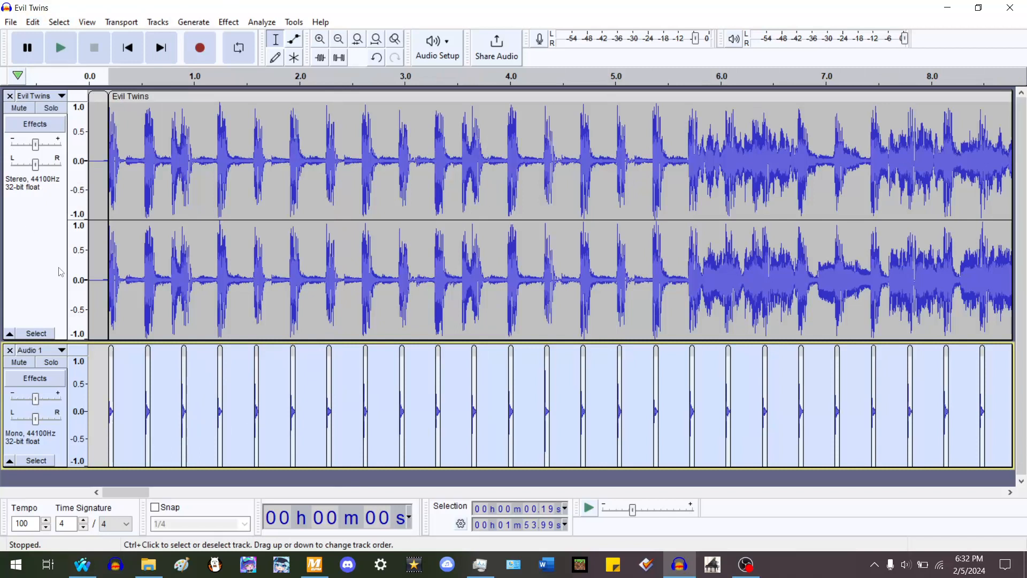
left_click(26, 108)
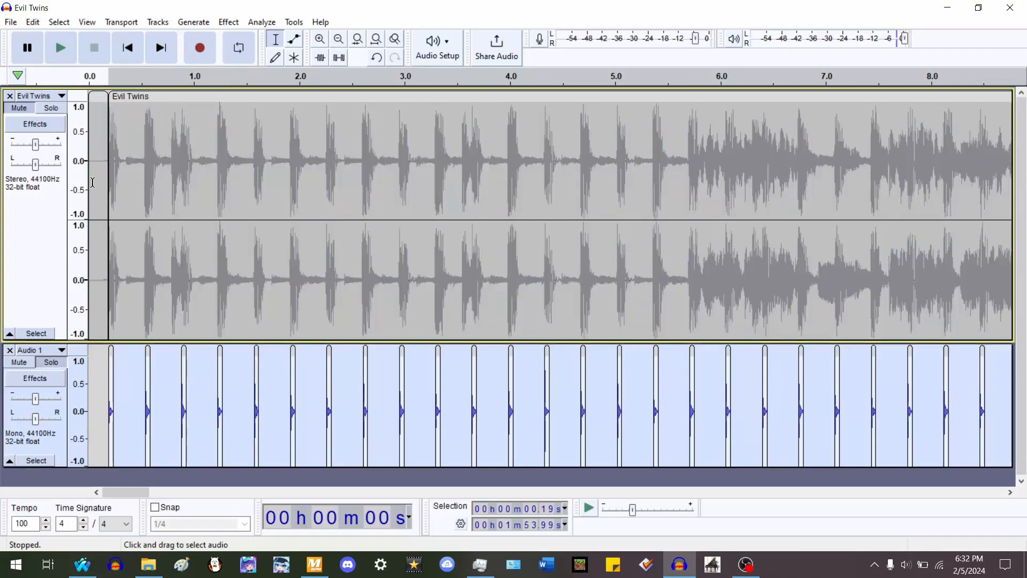
key("space")
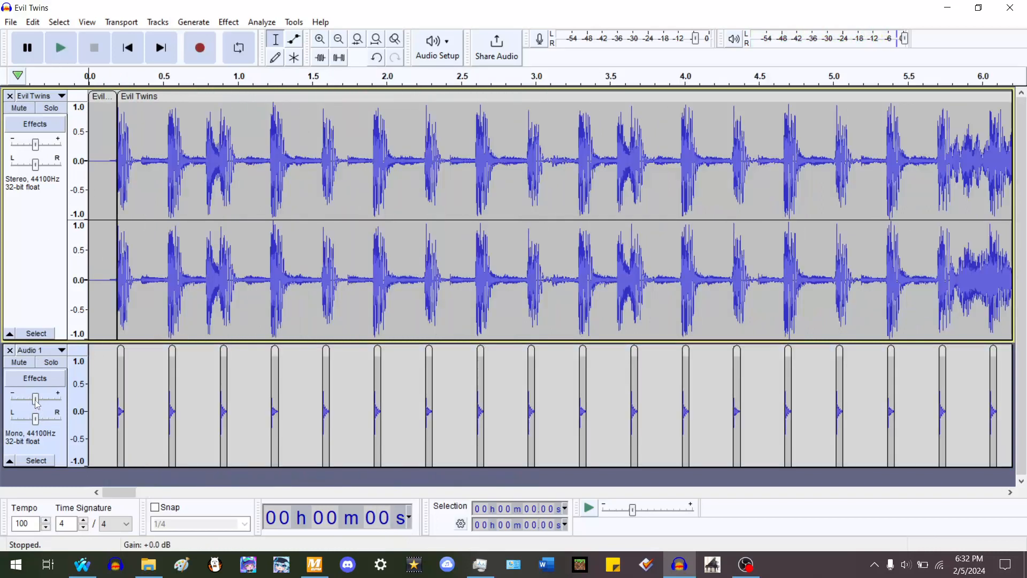
Raise the rhythm track's gain to +10 dB
left_click_drag(35, 398, 44, 403)
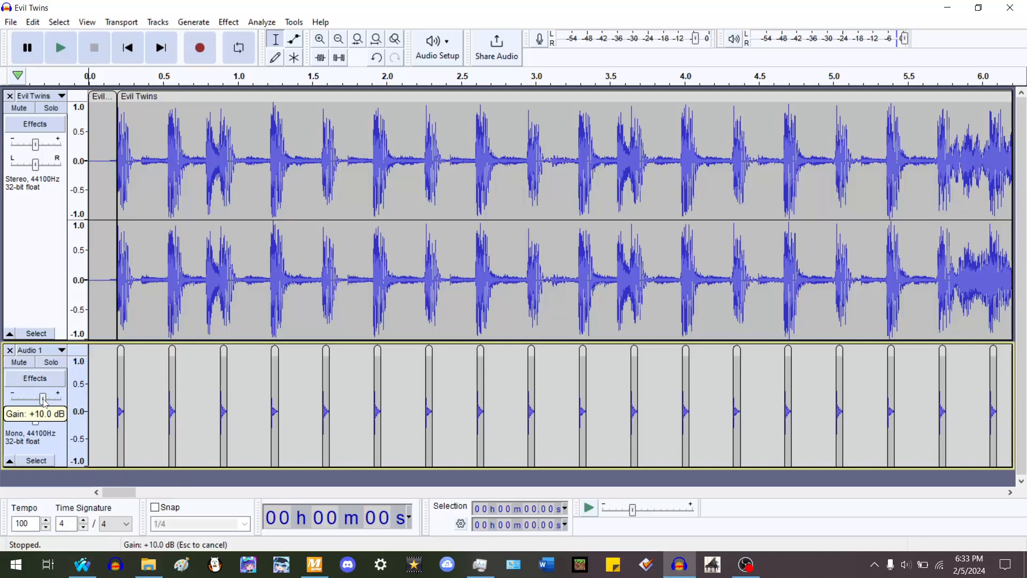
left_click(44, 403)
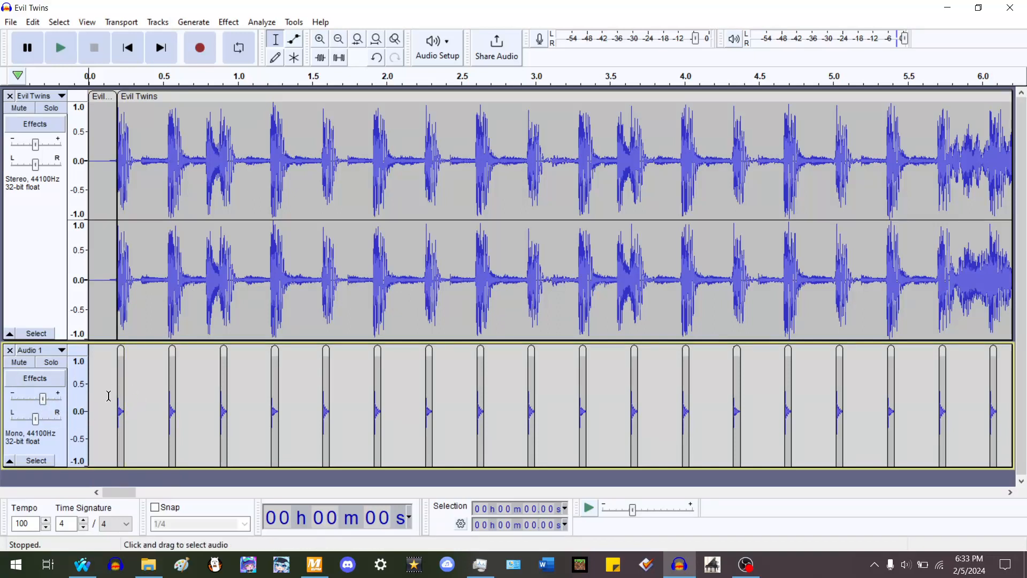
Lower the song track's gain below 0 dB and play both tracks together to check the balance
left_click(42, 209)
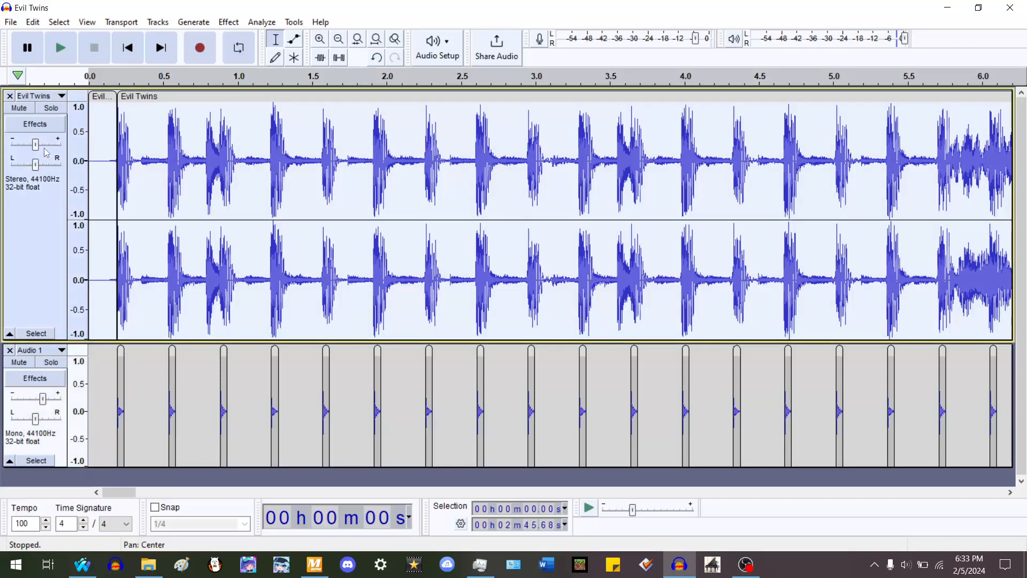
left_click_drag(37, 148, 31, 154)
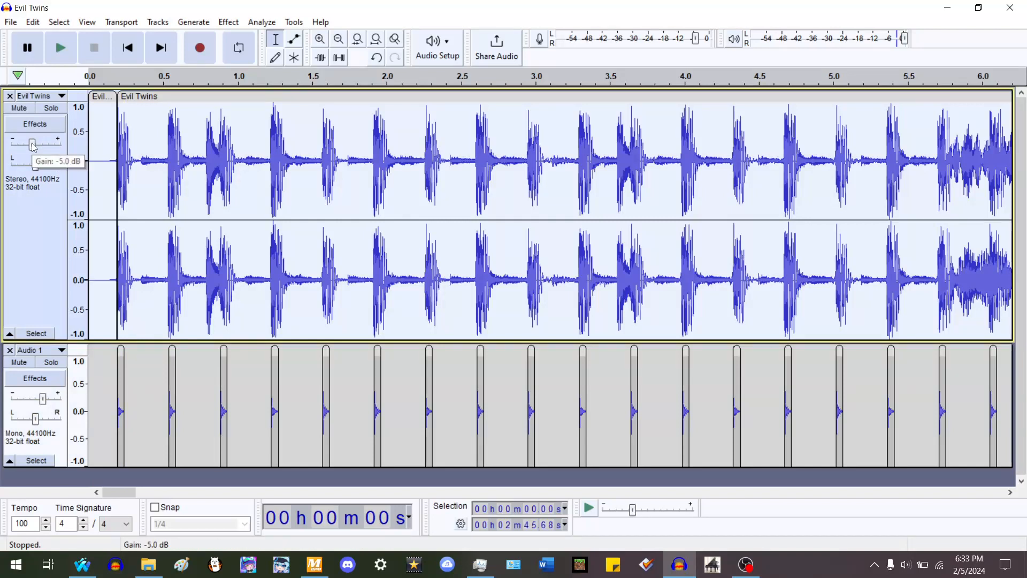
left_click_drag(33, 148, 36, 149)
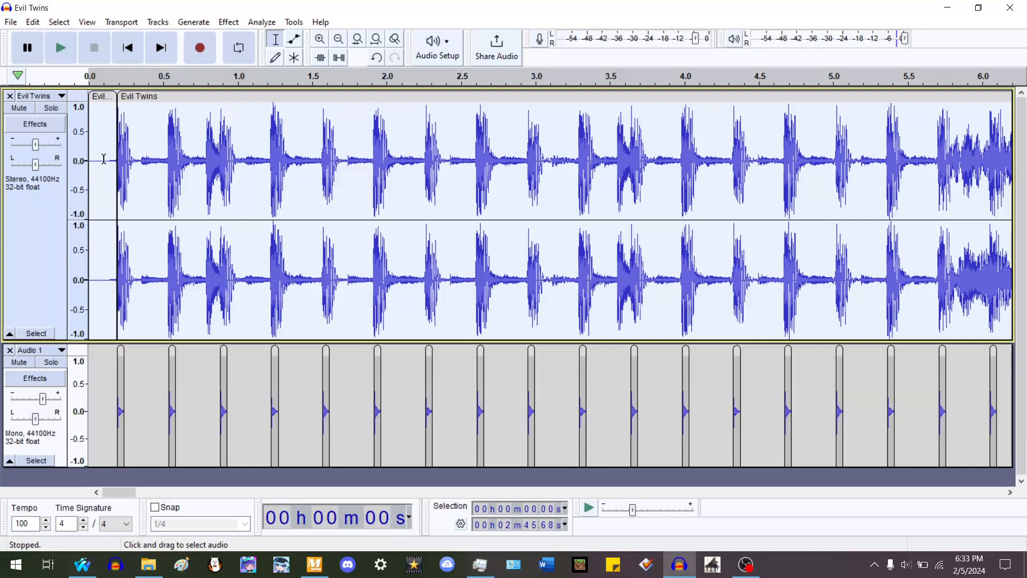
left_click_drag(35, 143, 31, 144)
key("space")
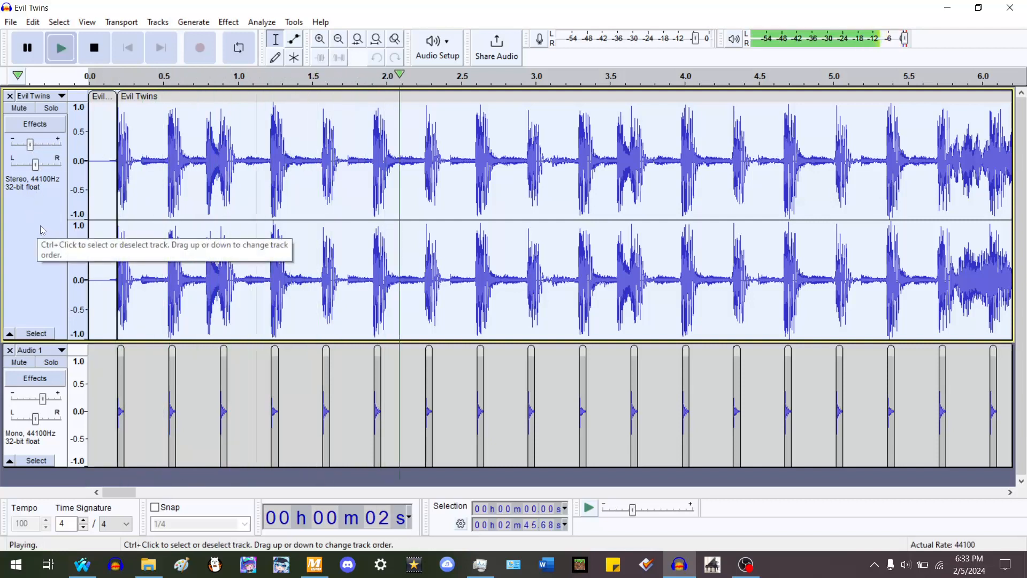
key("space")
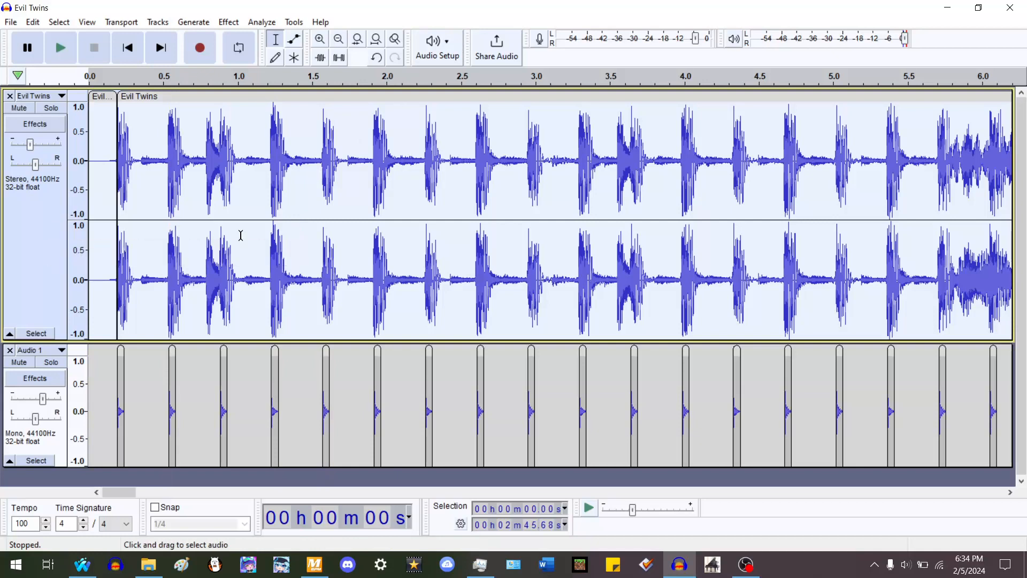
Delete every fourth beat from the song's opening: the one from 1.23 to 1.57 s and the one starting at 2.26 s
key("ctrl+1")
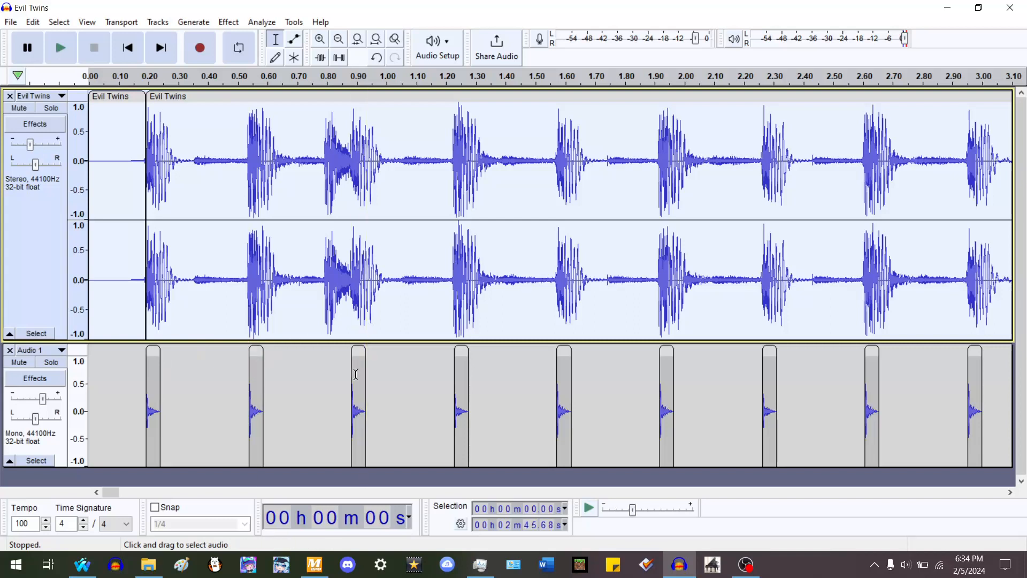
left_click_drag(452, 297, 555, 281)
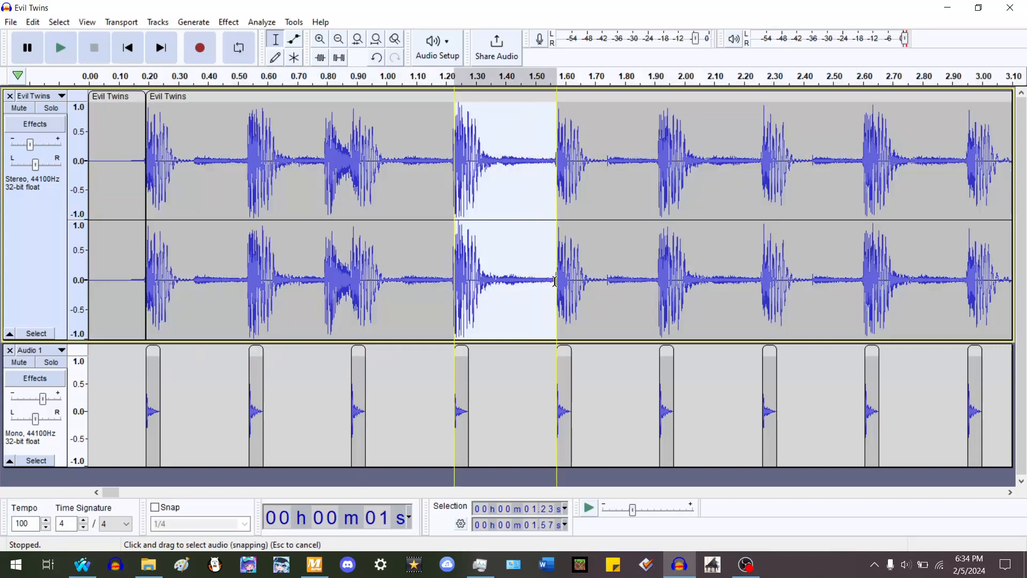
key("Delete")
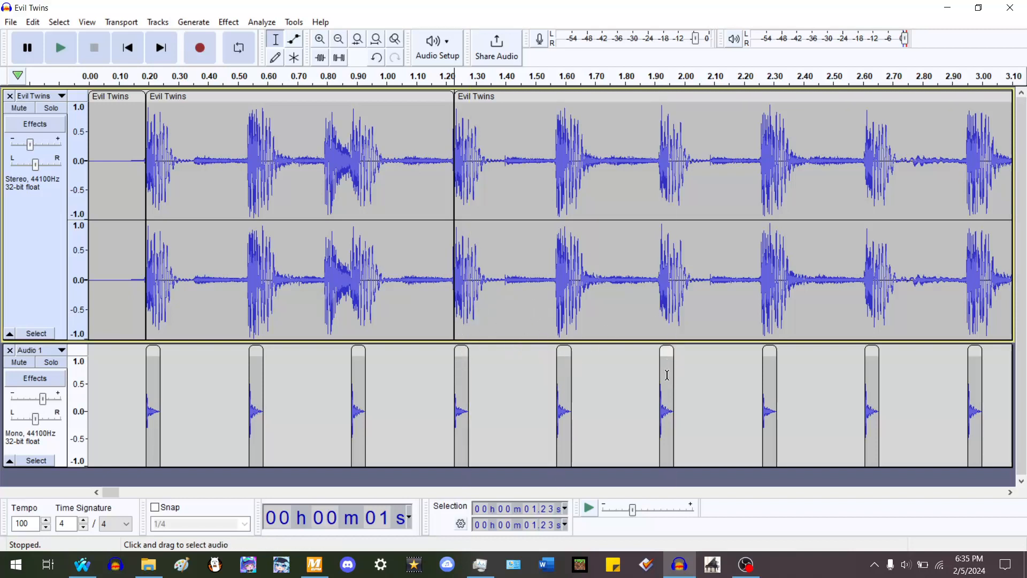
left_click_drag(762, 267, 866, 273)
key("Delete")
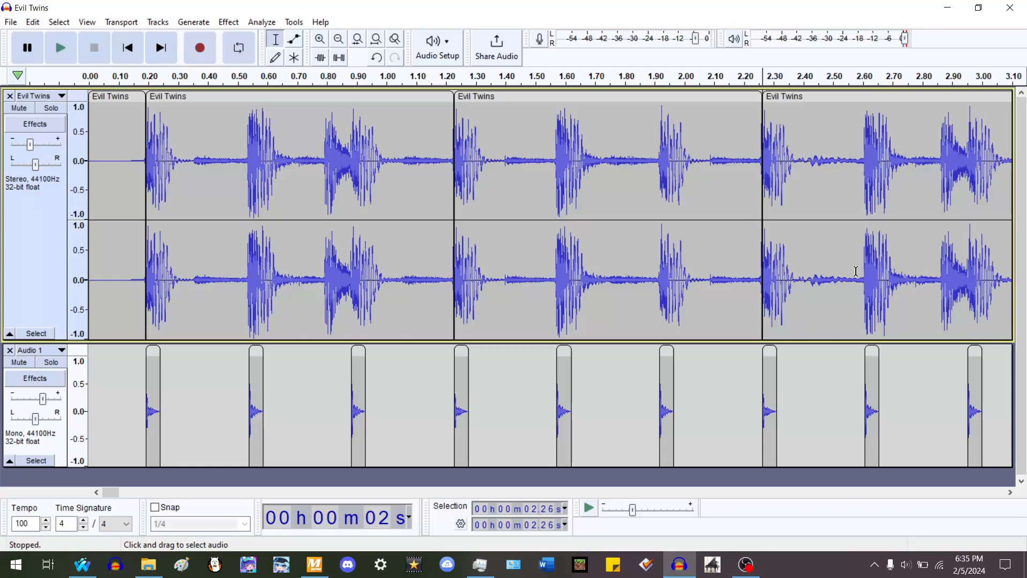
Delete the next fourth beat from the song track, between 3.30 and 3.64 s
scroll(206, 198, "down", 4)
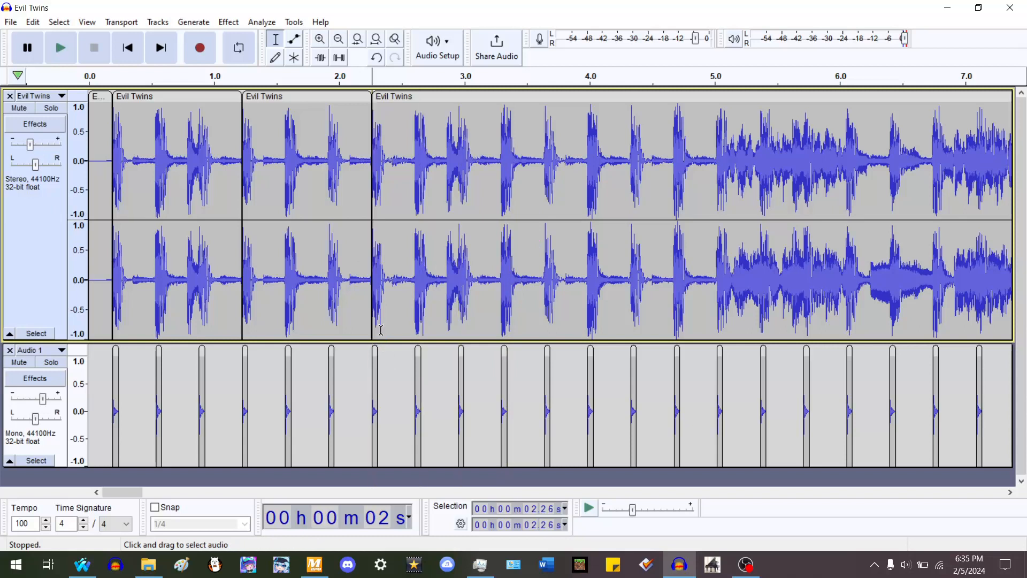
left_click_drag(502, 321, 545, 320)
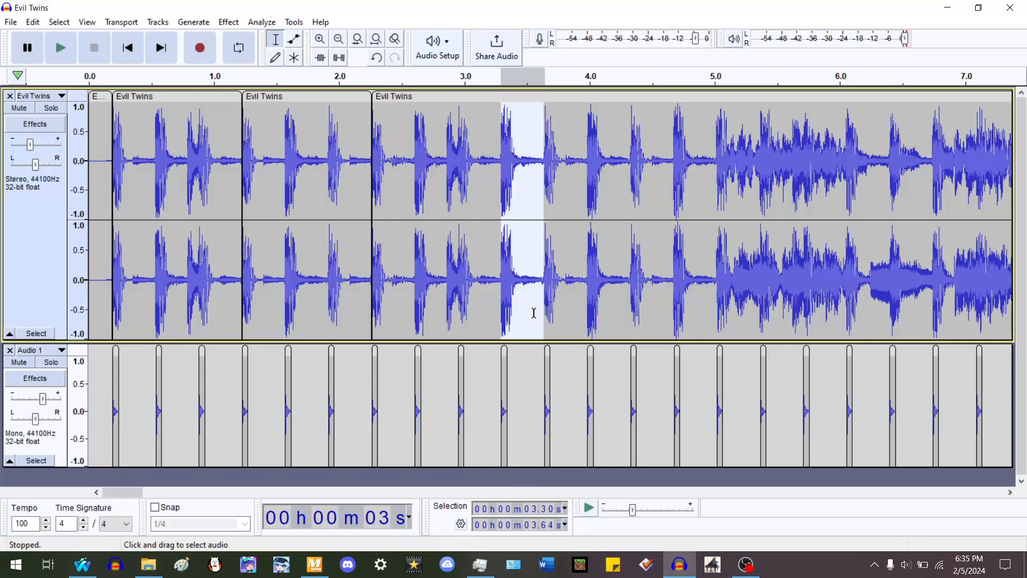
key("Delete")
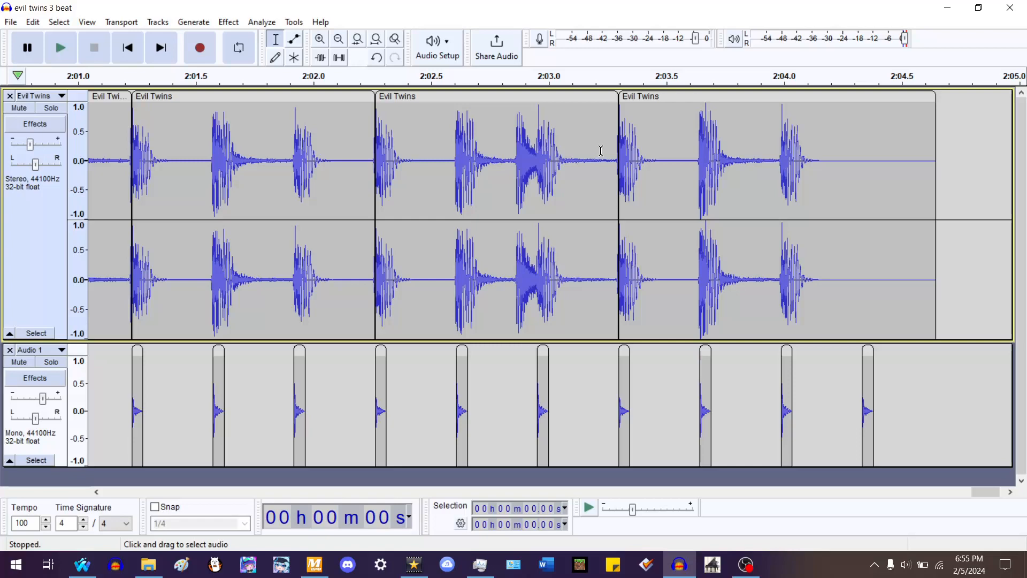
Fit the whole project in view and examine the cuts along the edited song track
left_click(376, 44)
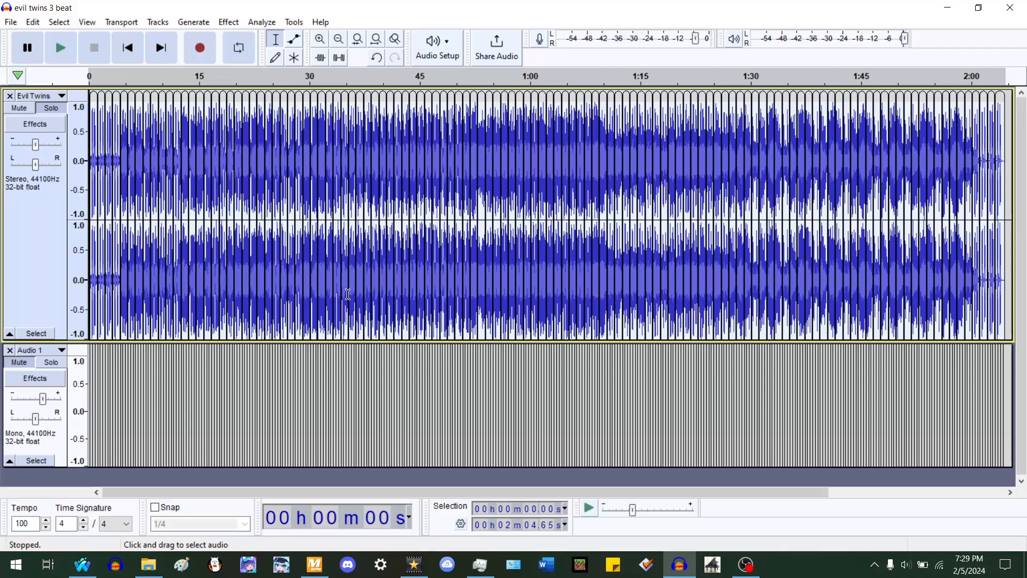
scroll(310, 286, "up", 1)
scroll(312, 286, "up", 2)
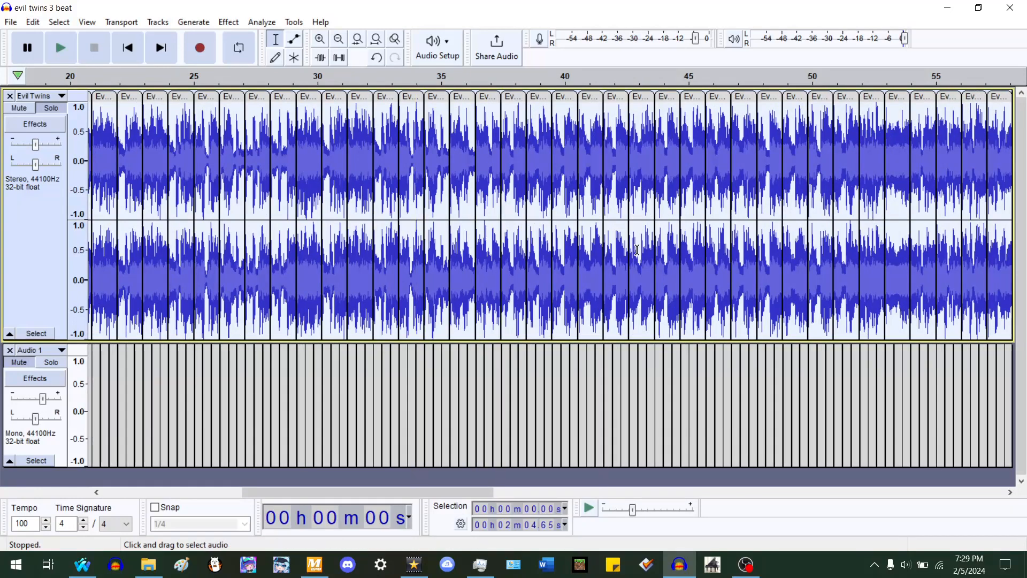
scroll(390, 202, "down", 3, "ctrl")
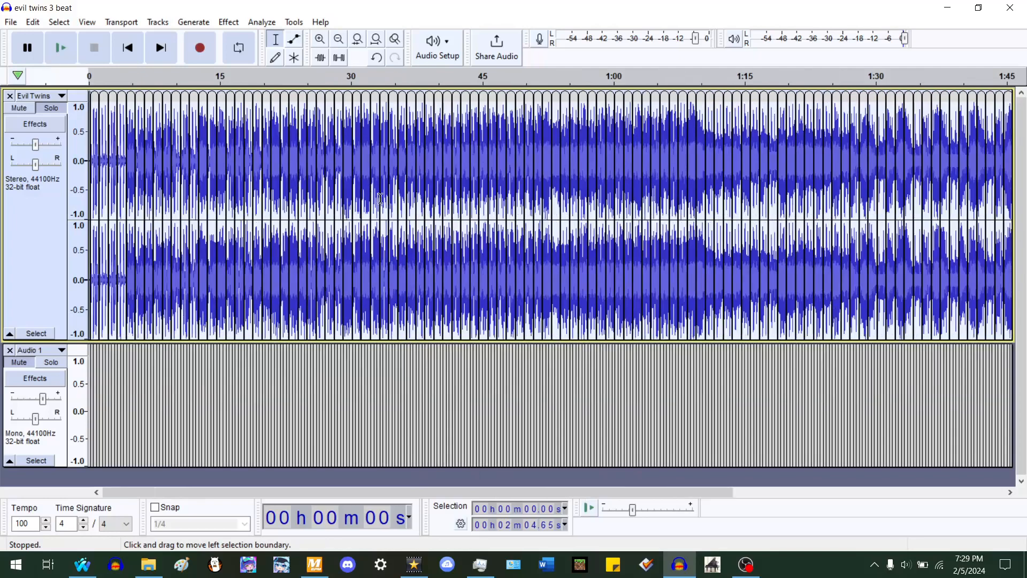
Examine the cut between the song clips at about 51.918 s down to individual samples
scroll(461, 131, "up", 2, "ctrl")
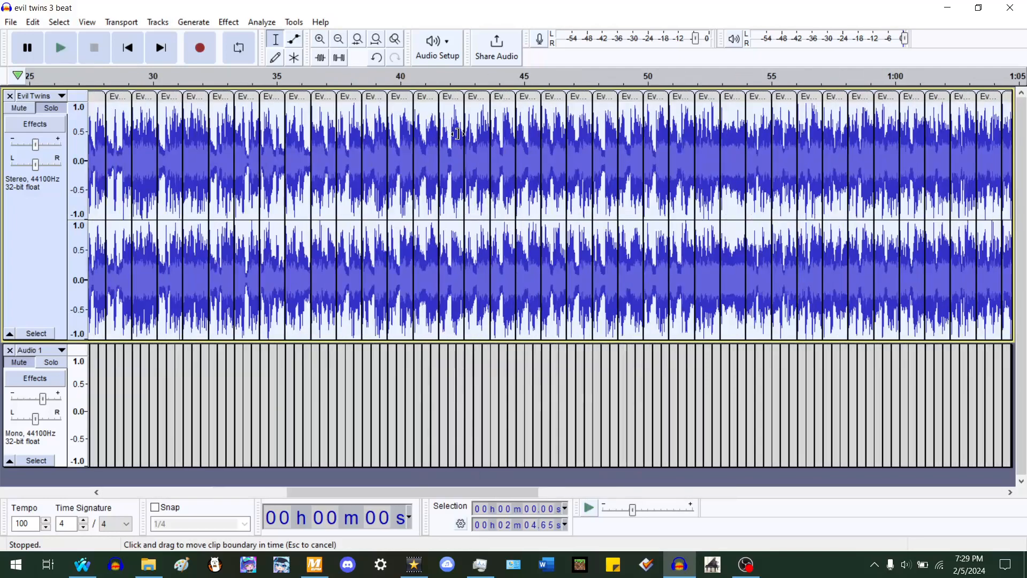
scroll(462, 135, "up", 3, "ctrl")
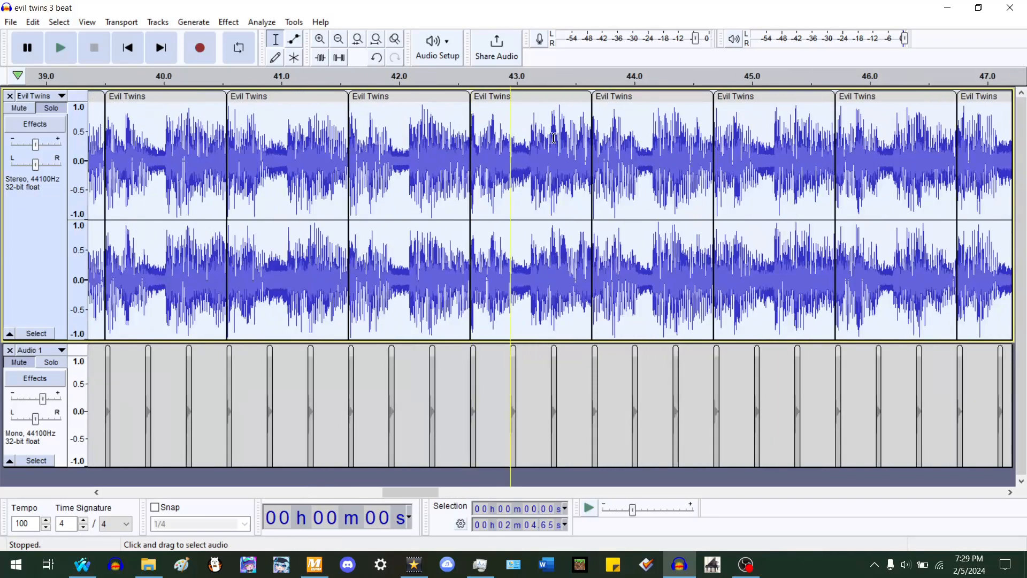
scroll(563, 188, "up", 10, "ctrl")
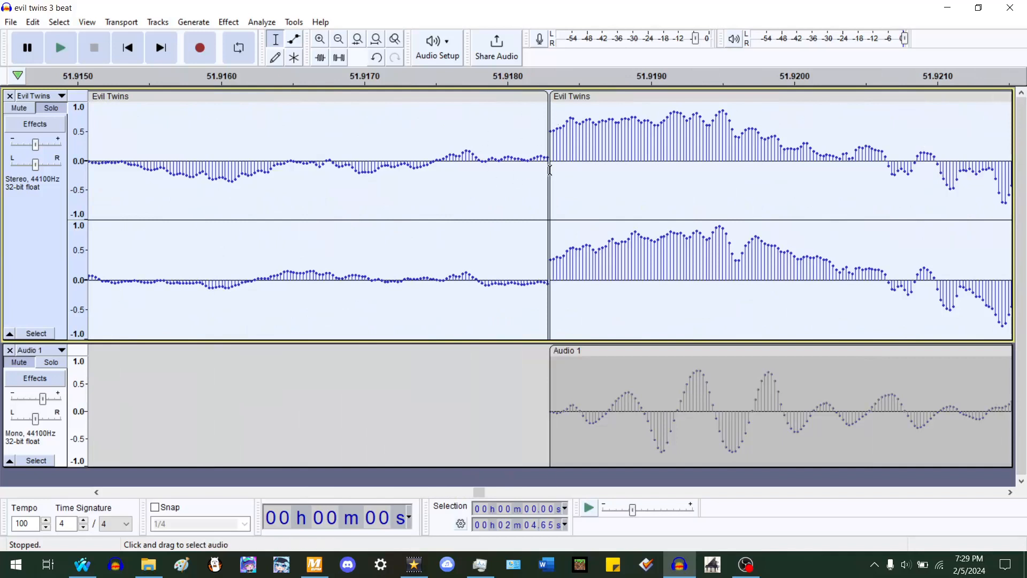
scroll(554, 152, "up", 1, "ctrl")
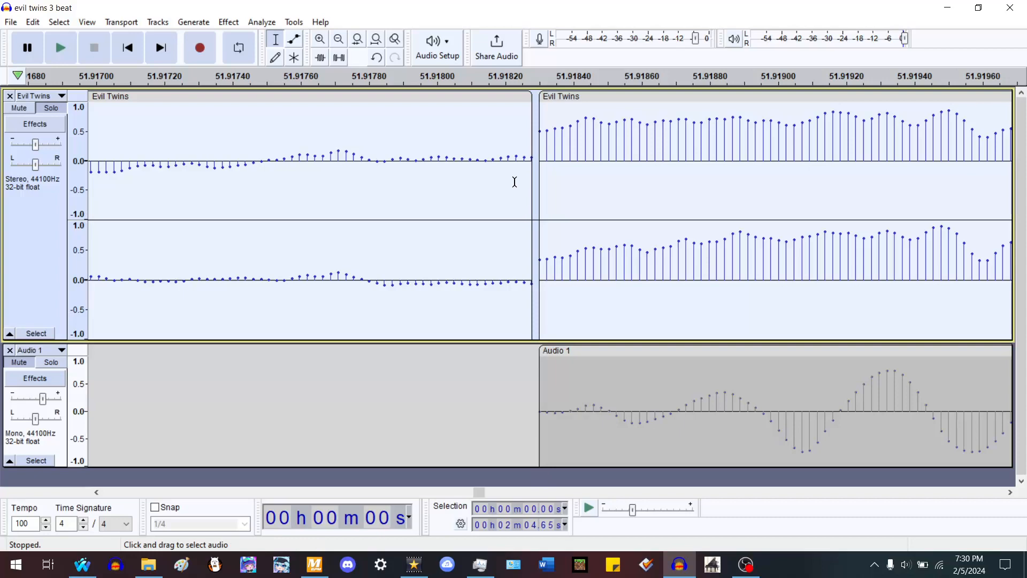
left_click(376, 39)
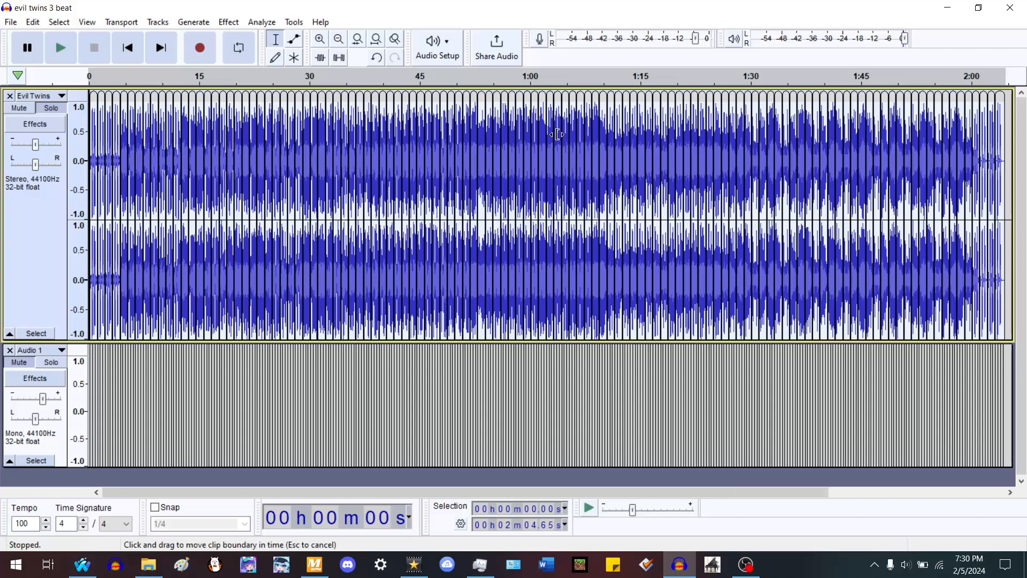
Apply Repair to a short stretch of the song track across the cut, from about 1:02.2629 to 1:02.2635
scroll(541, 133, "up", 6, "ctrl")
scroll(476, 154, "up", 8, "ctrl")
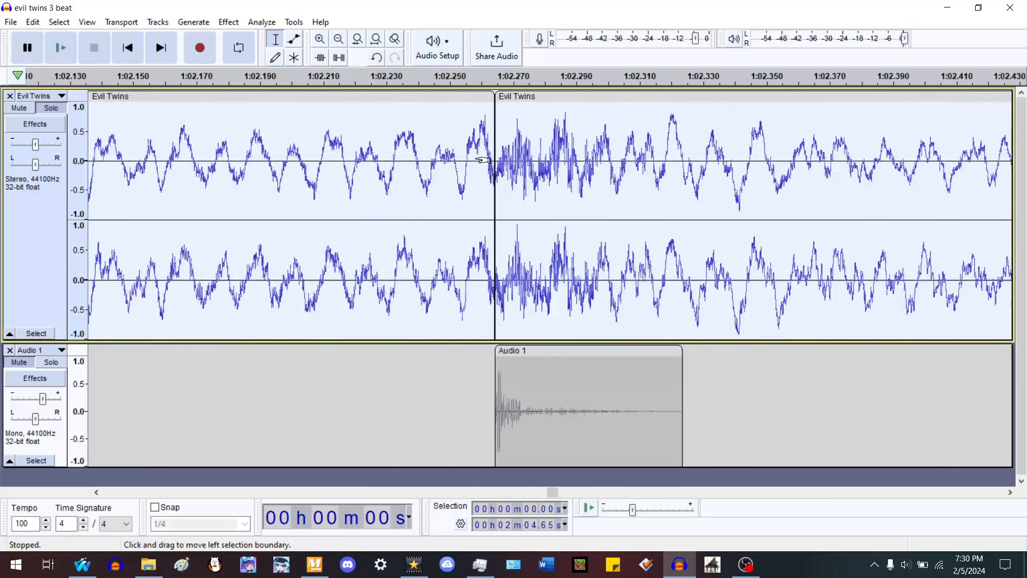
scroll(497, 191, "up", 2, "ctrl")
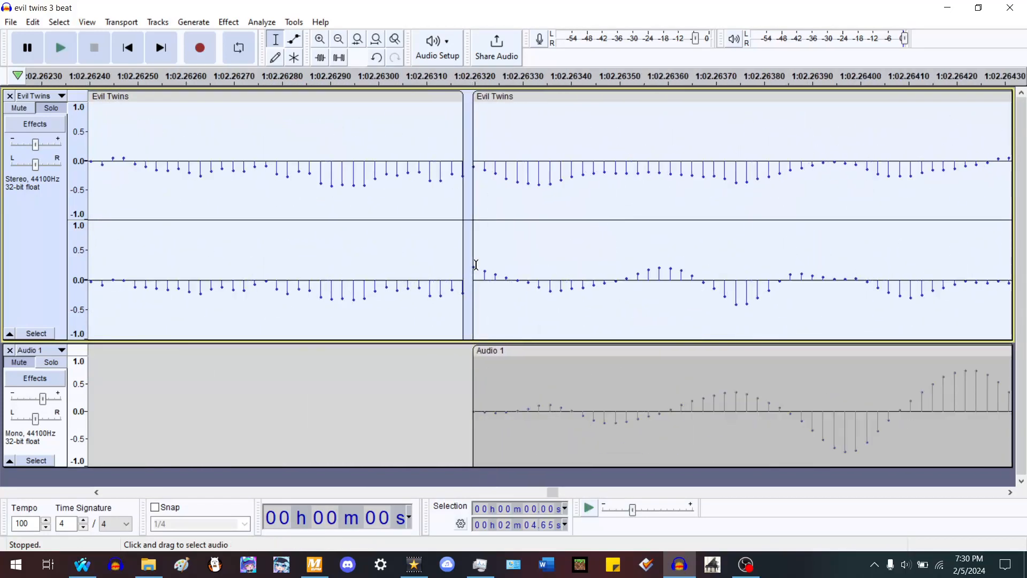
left_click_drag(311, 144, 615, 152)
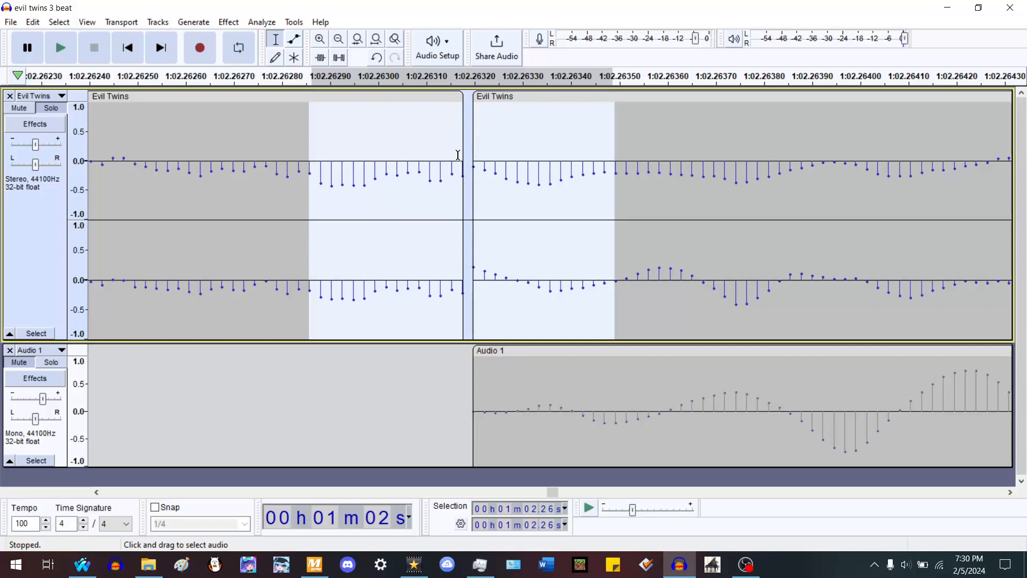
left_click(229, 23)
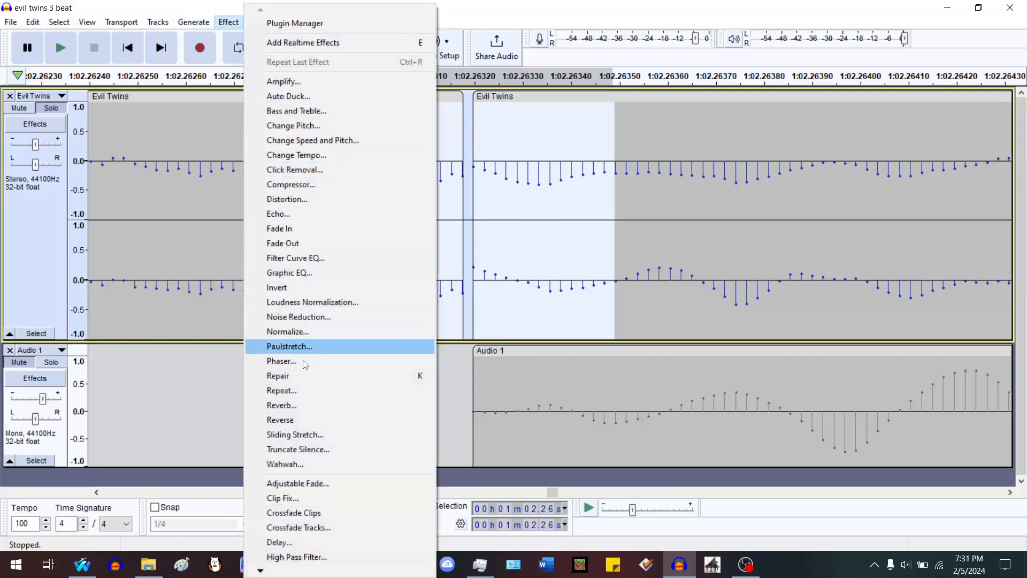
left_click(299, 377)
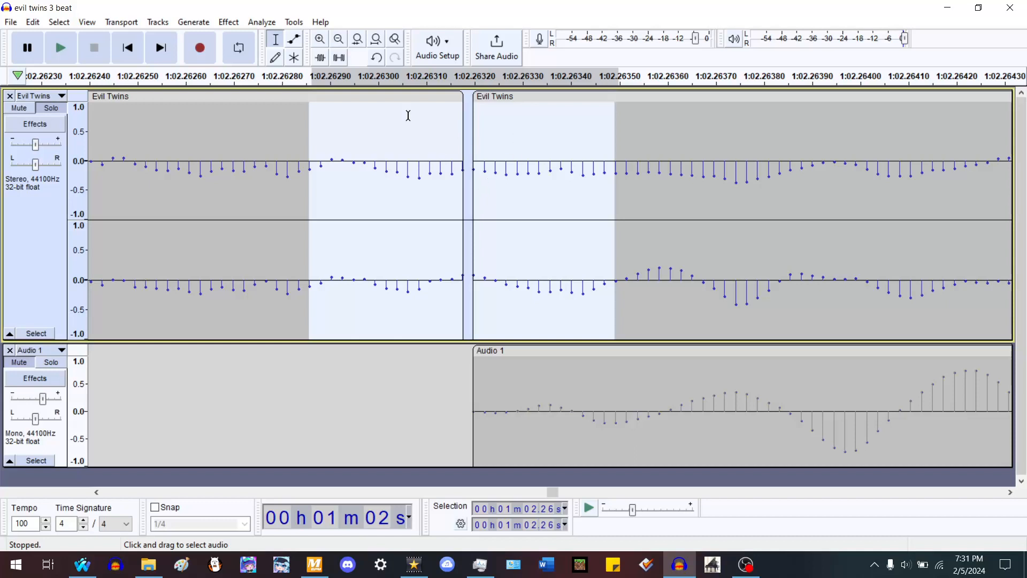
key("alt+c")
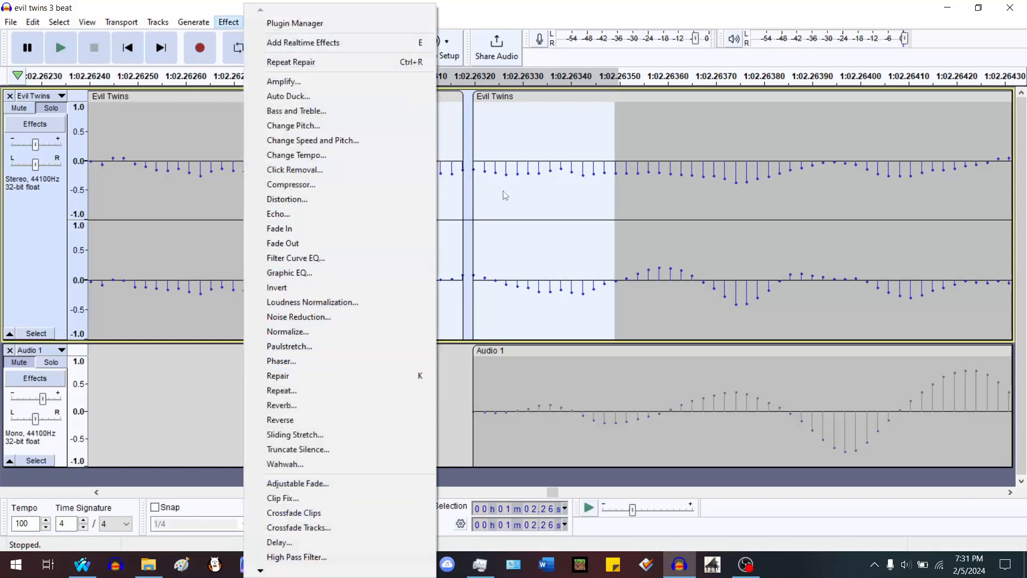
left_click(509, 141)
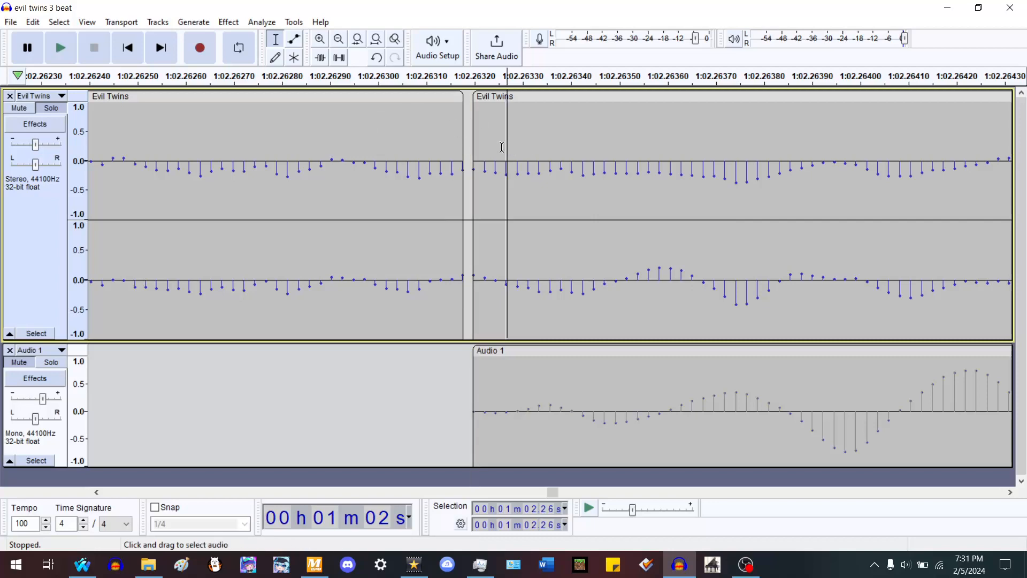
Try to repeat Repair on a wider stretch across the same cut, from about 1:02.2617 to 1:02.2653
scroll(502, 149, "down", 1)
scroll(505, 149, "down", 4)
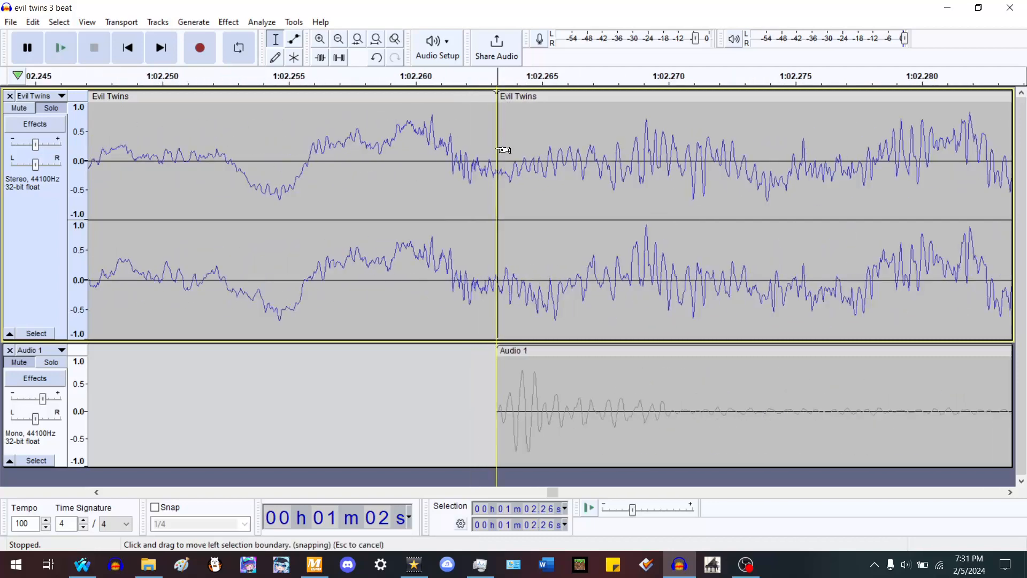
left_click_drag(460, 128, 547, 132)
key("ctrl+r")
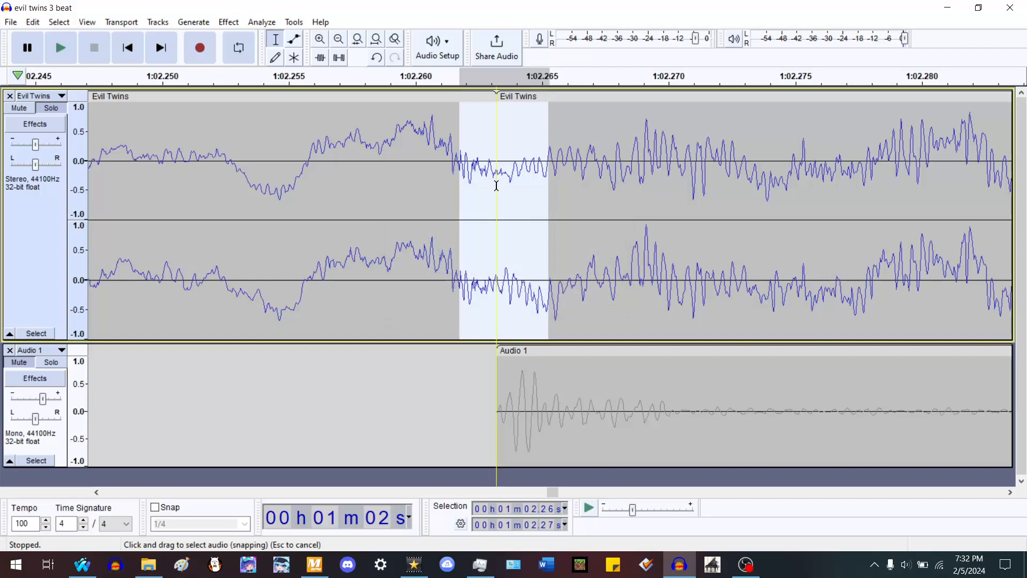
Join the two song clips at the 1:02.263 cut, using a selection from about 1:02.2630 to 1:02.2634
scroll(496, 185, "up", 6, "ctrl")
scroll(495, 190, "up", 1, "ctrl")
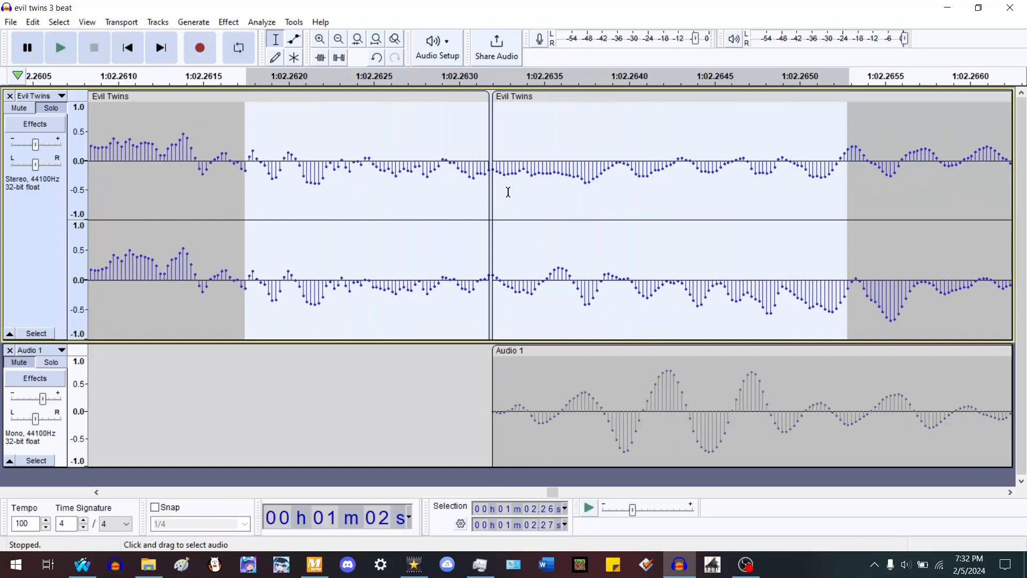
left_click_drag(446, 153, 546, 160)
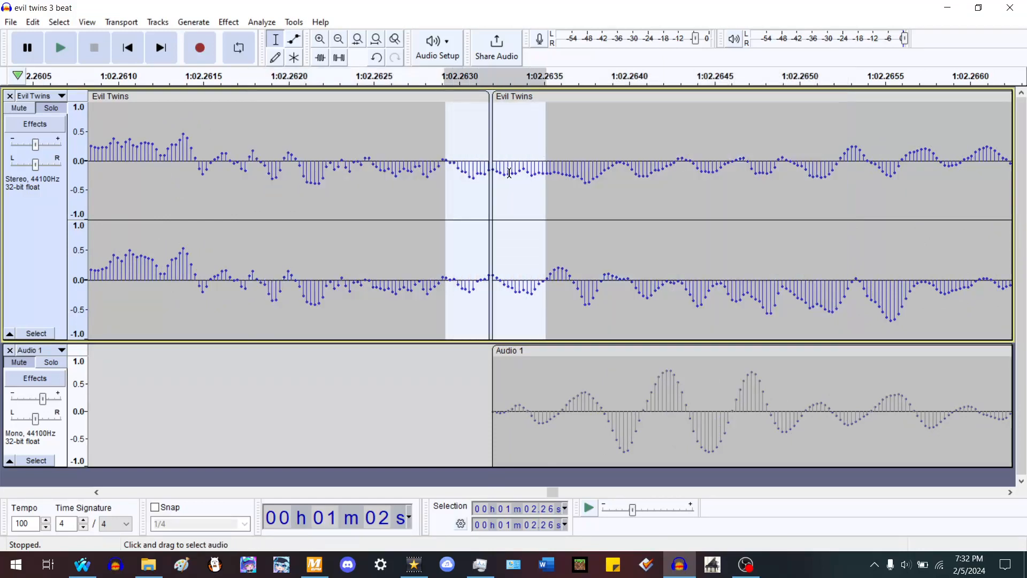
left_click(435, 155)
left_click_drag(465, 154, 522, 152)
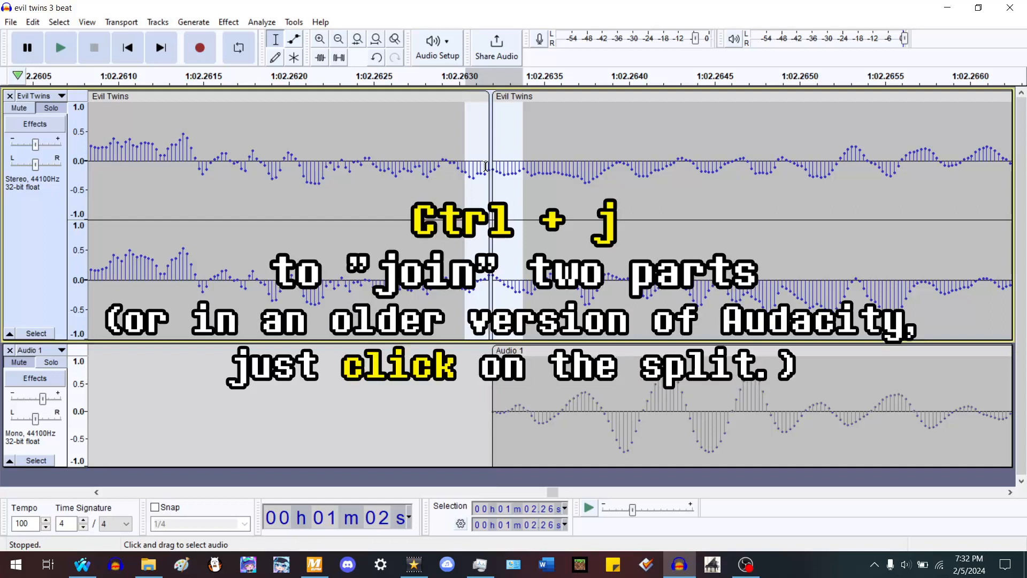
key("ctrl+j")
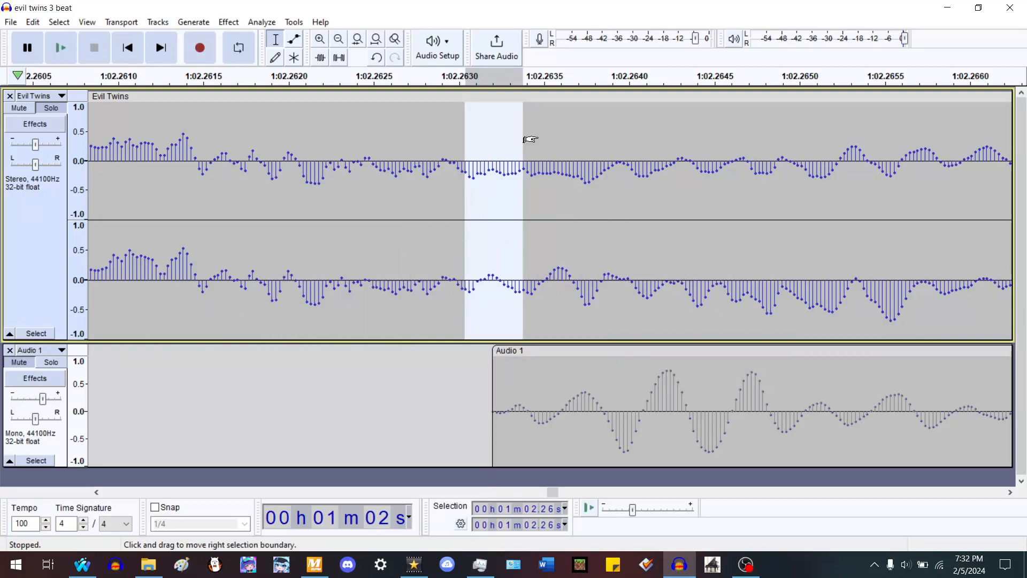
Join the song clips at the first cut and repair the seam, from about 1.2280 to 1.2285 s
scroll(529, 141, "down", 2)
scroll(529, 140, "down", 2)
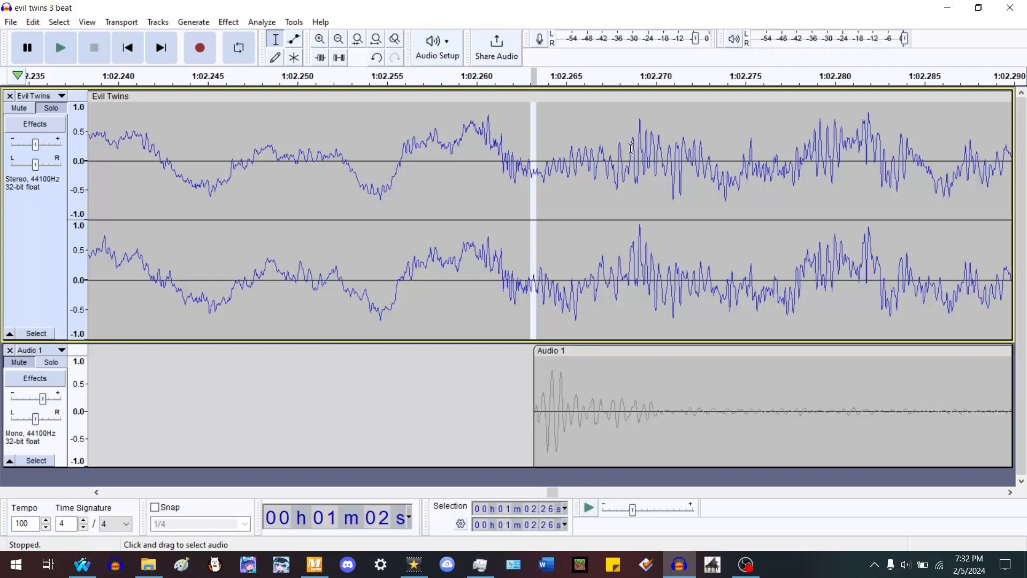
left_click(572, 166)
left_click(389, 47)
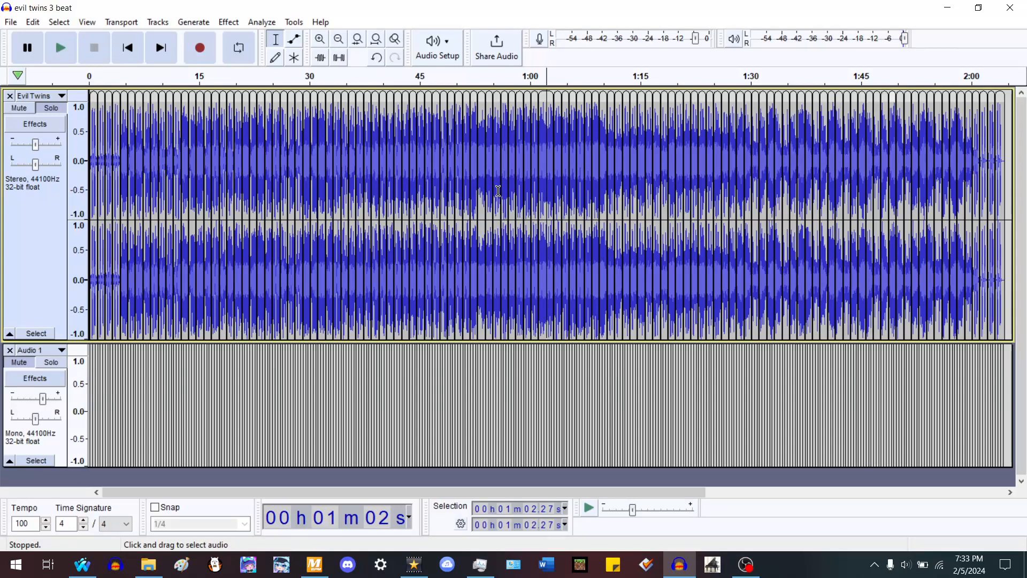
scroll(31, 262, "up", 6)
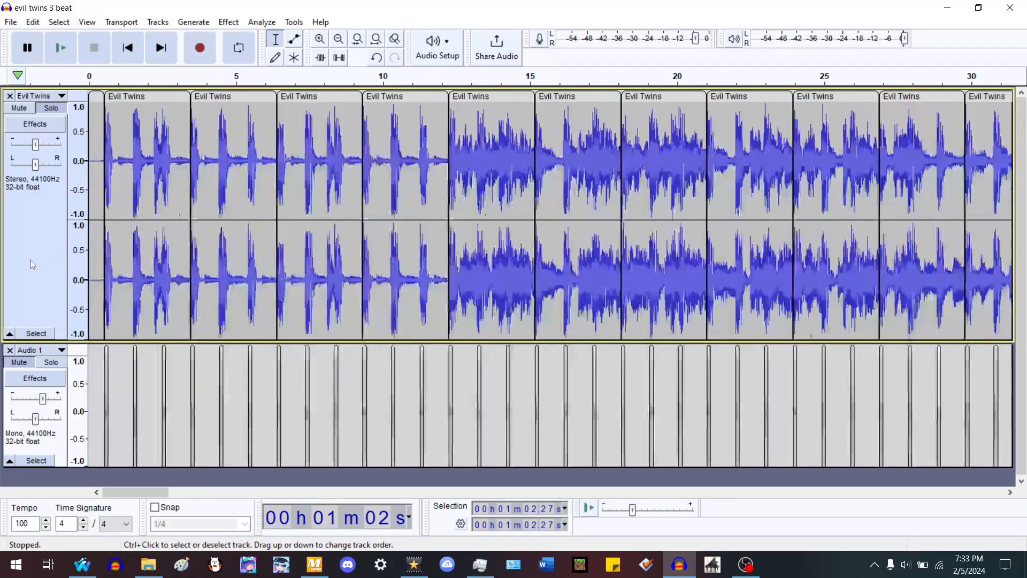
scroll(532, 162, "up", 7)
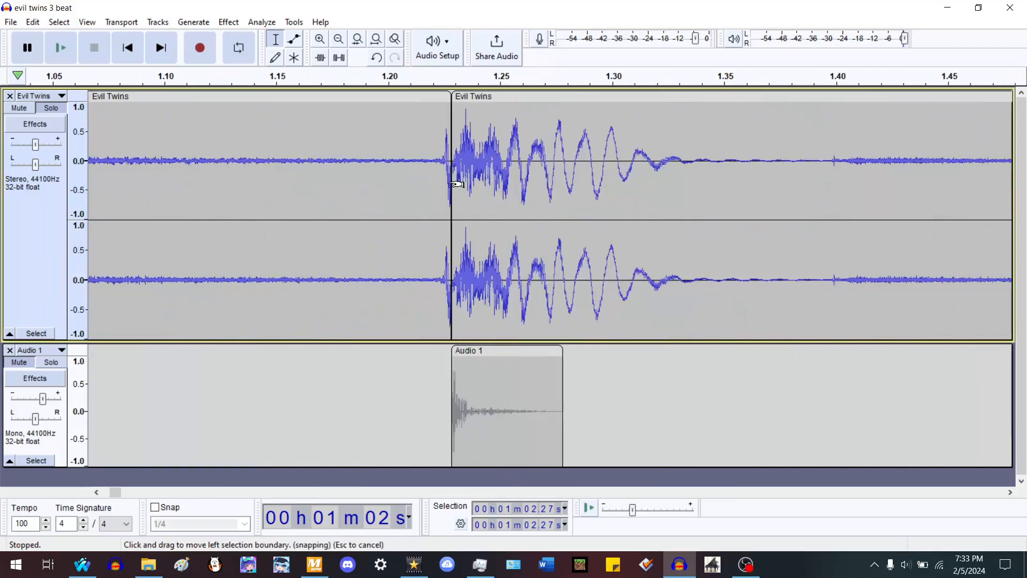
left_click_drag(461, 126, 433, 126)
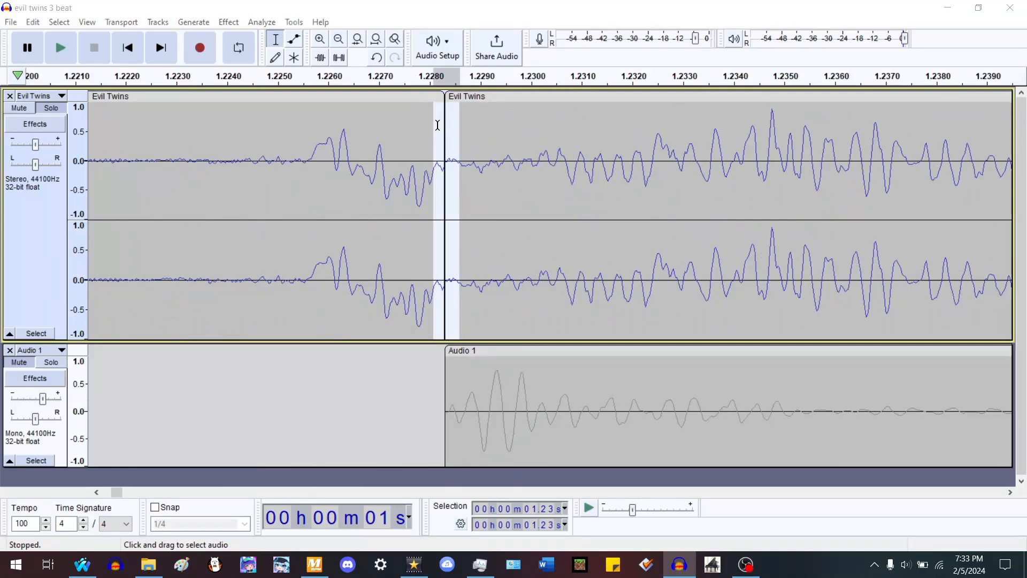
key("ctrl+j")
key("ctrl+r")
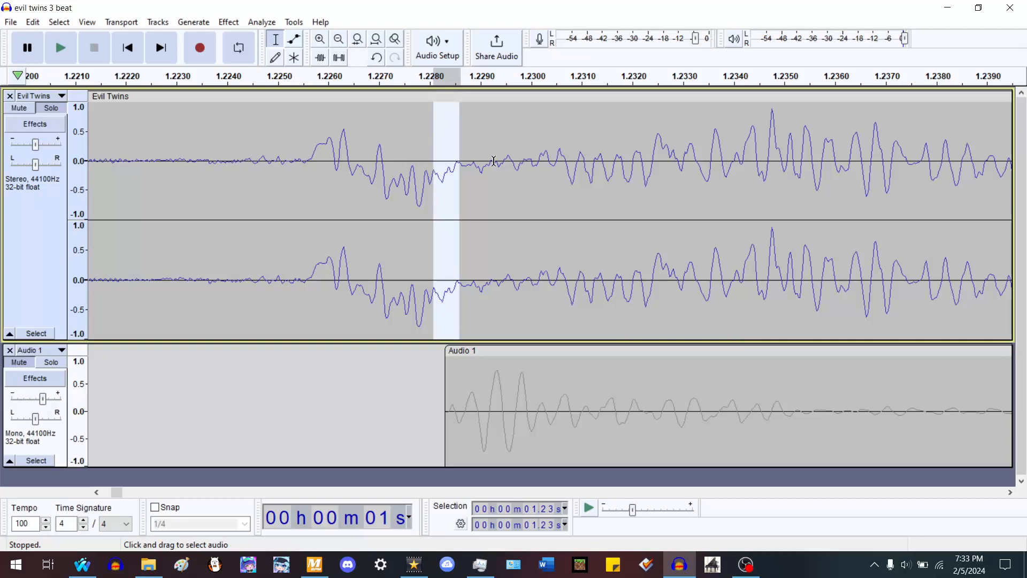
Join and smooth the song's next cut at about 2.263 s, and join the following one at 3.30 s
double_click(411, 138)
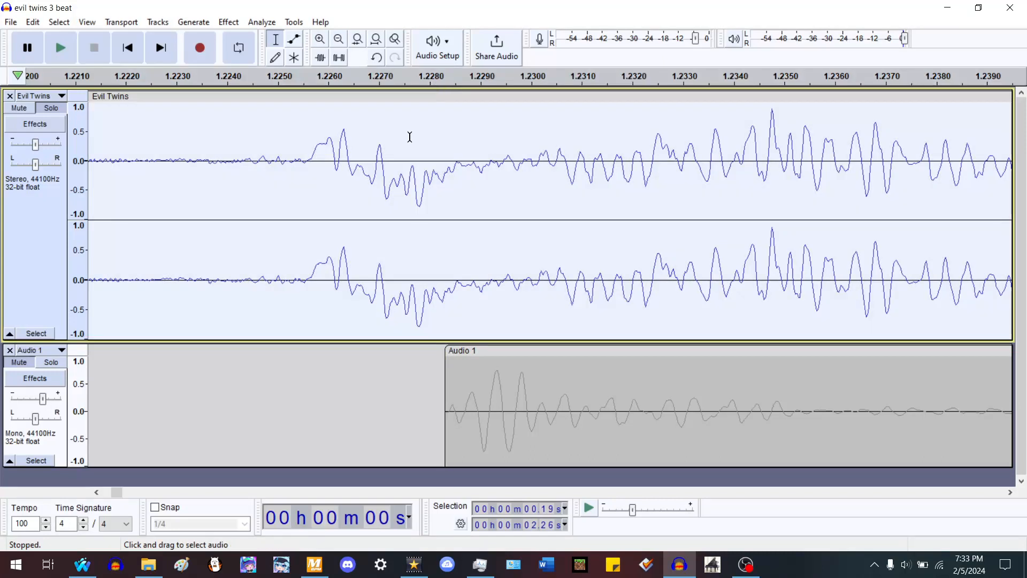
key("Right")
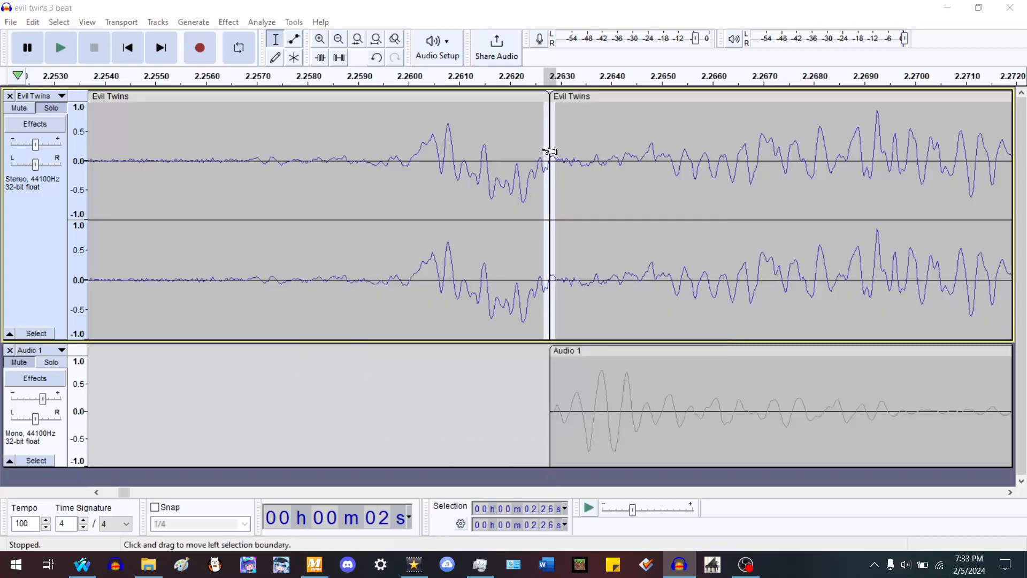
double_click(533, 142)
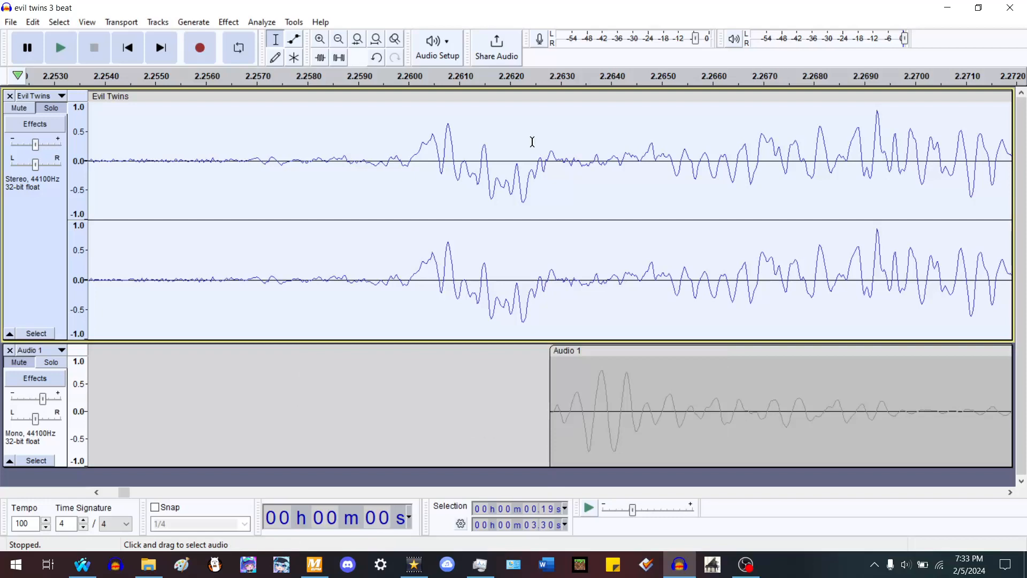
key("Right")
key("ctrl+j")
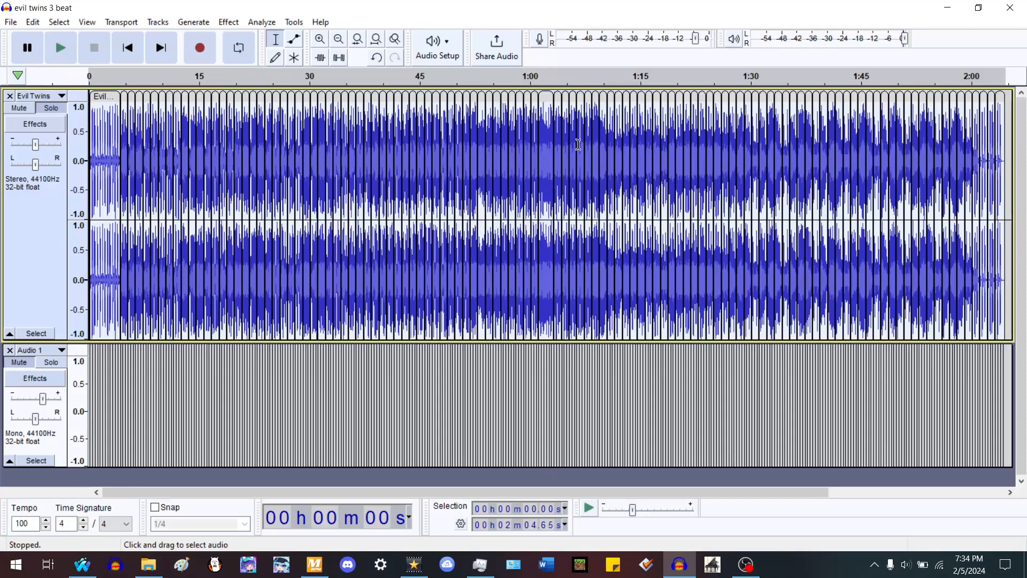
Join all remaining clips of the song track into a single clip and delete the muted rhythm track
scroll(1000, 117, "up", 2)
scroll(1000, 117, "up", 2)
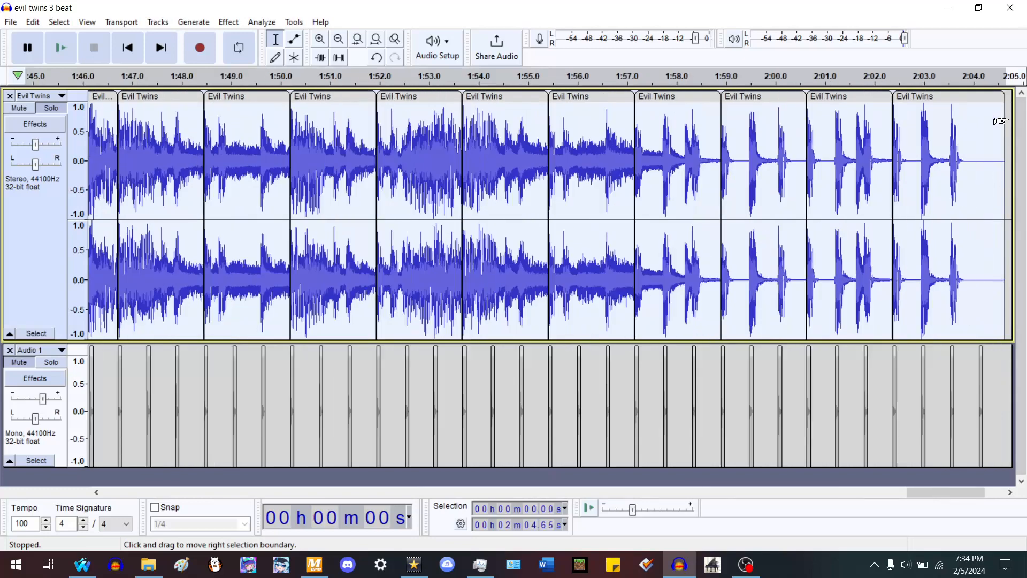
key("ctrl+f")
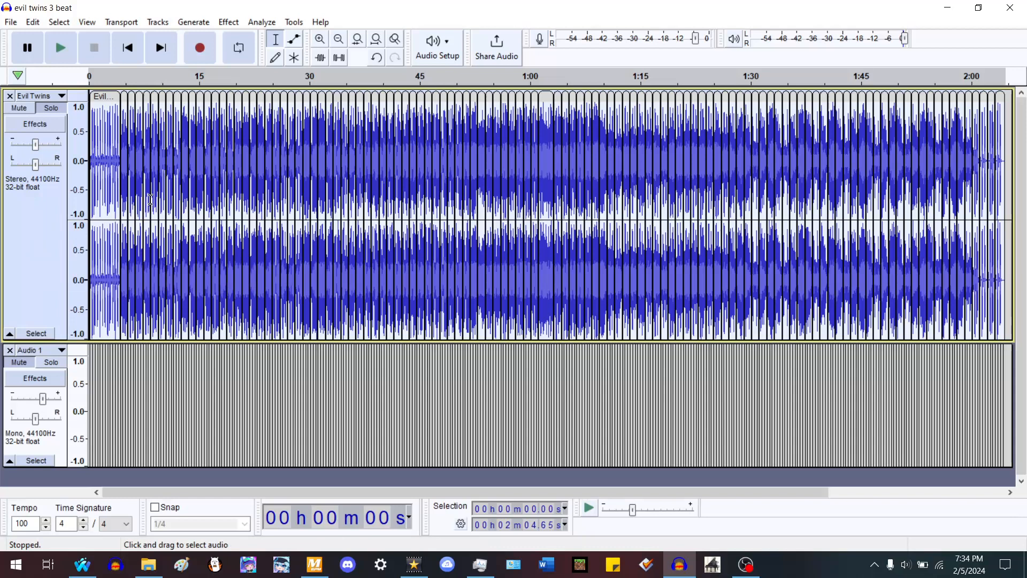
key("ctrl+j")
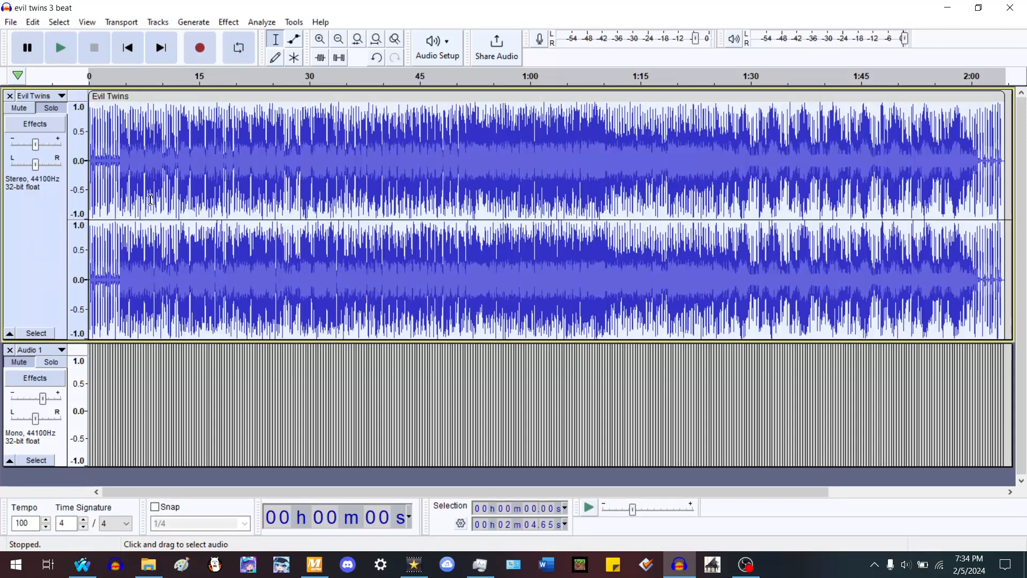
left_click(9, 350)
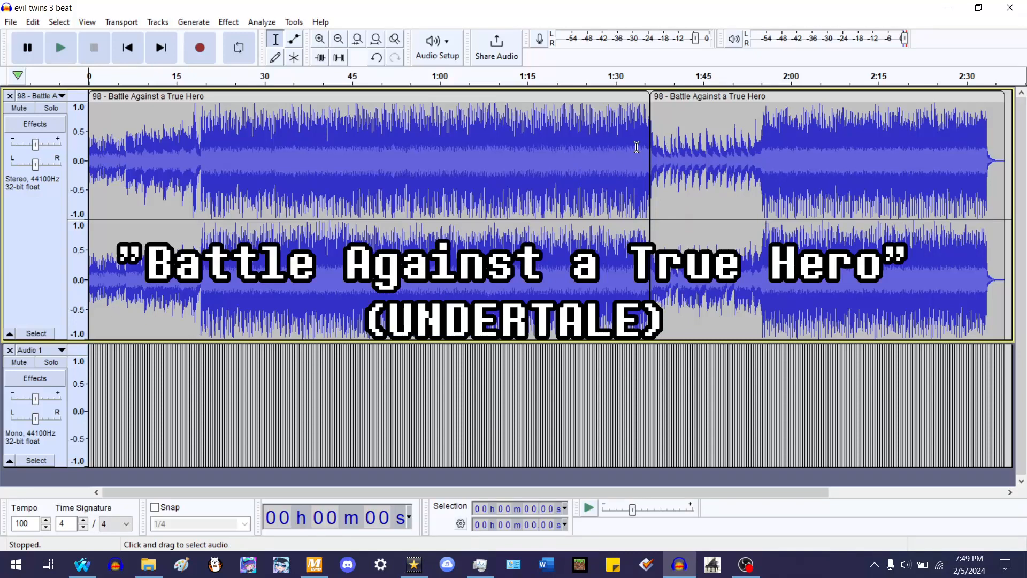
Examine the two clips of the "Battle Against a True Hero" track, selecting each in turn
double_click(572, 175)
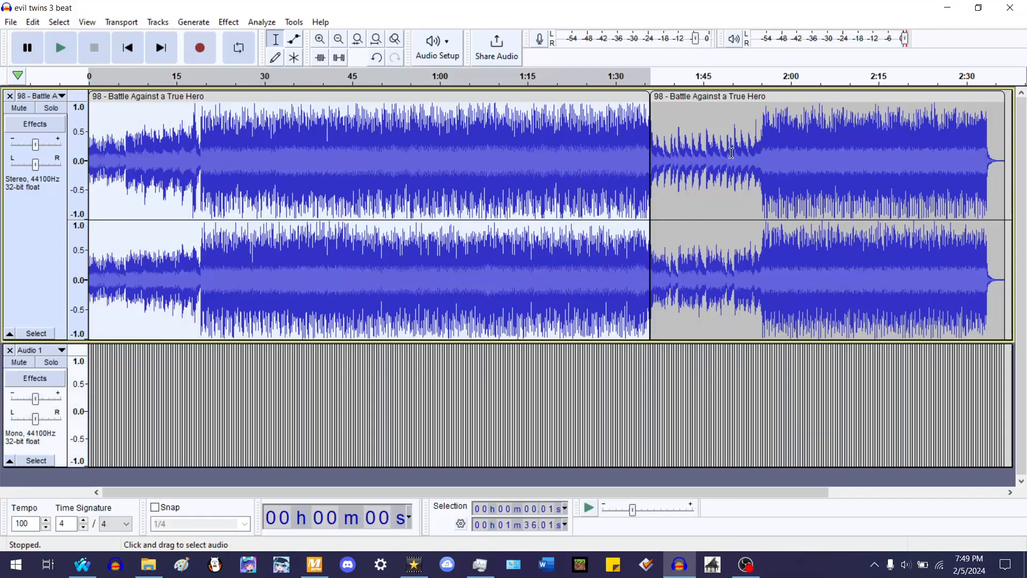
double_click(705, 154)
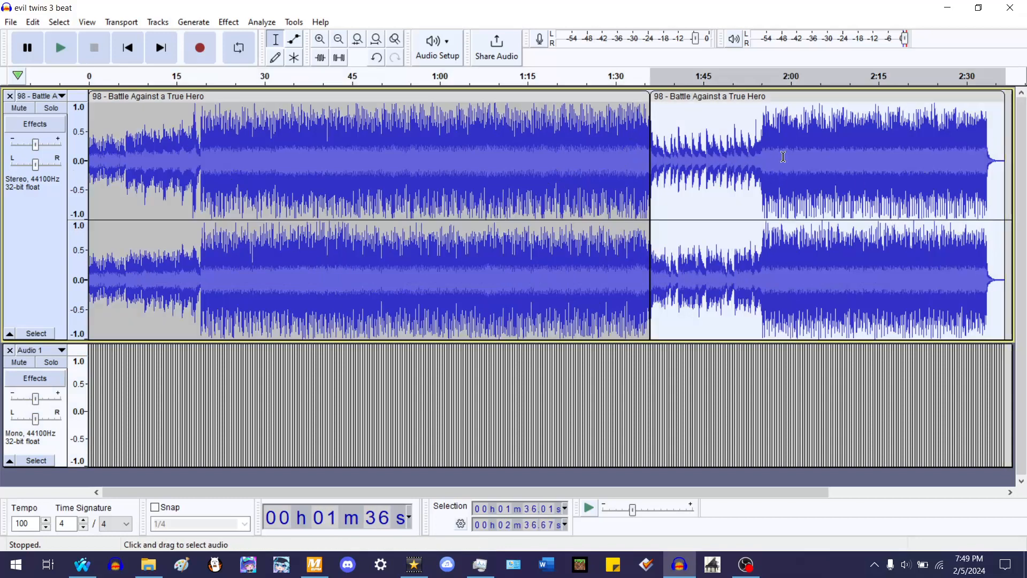
left_click(700, 160)
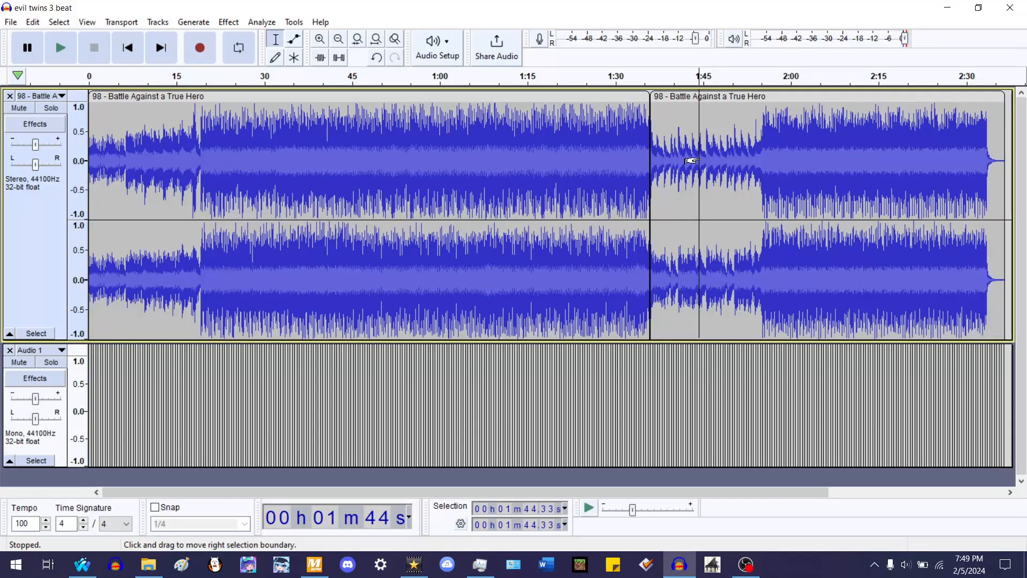
Duplicate the third beat of the quiet section, from 1:36.81 to 1:37.21, directly after itself and split the copy into its own clip
double_click(816, 154)
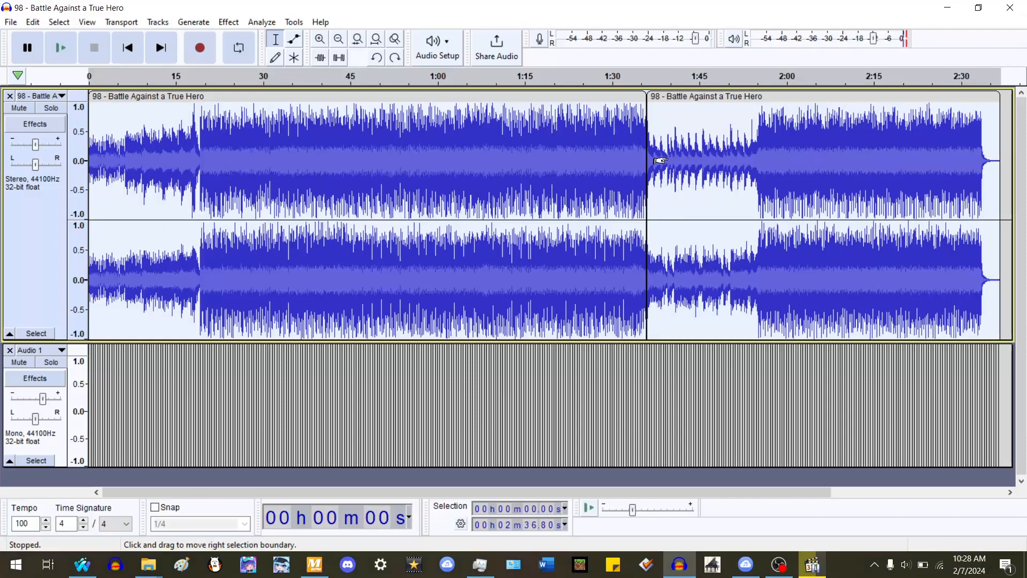
scroll(435, 181, "up", 6)
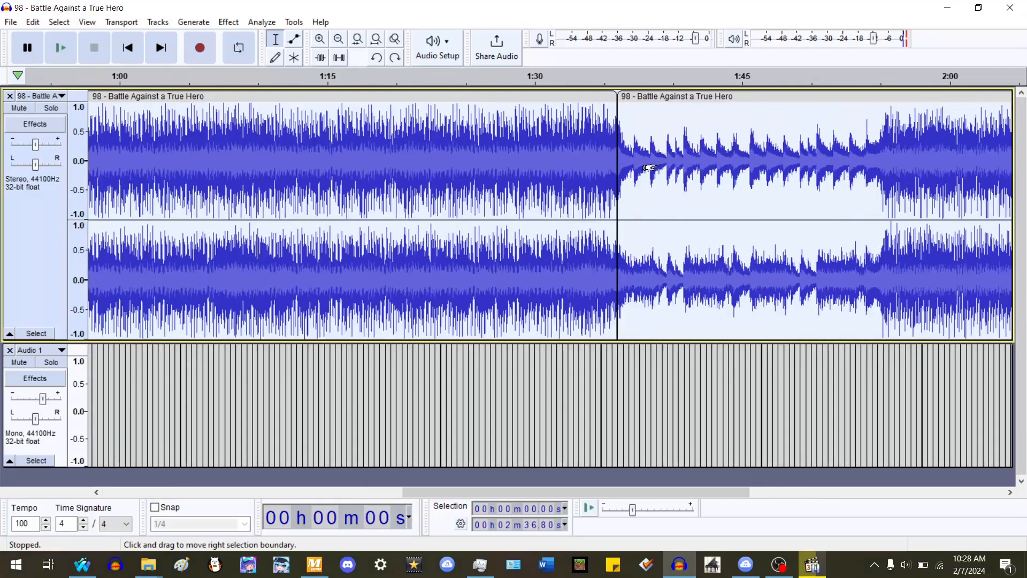
scroll(435, 180, "up", 2)
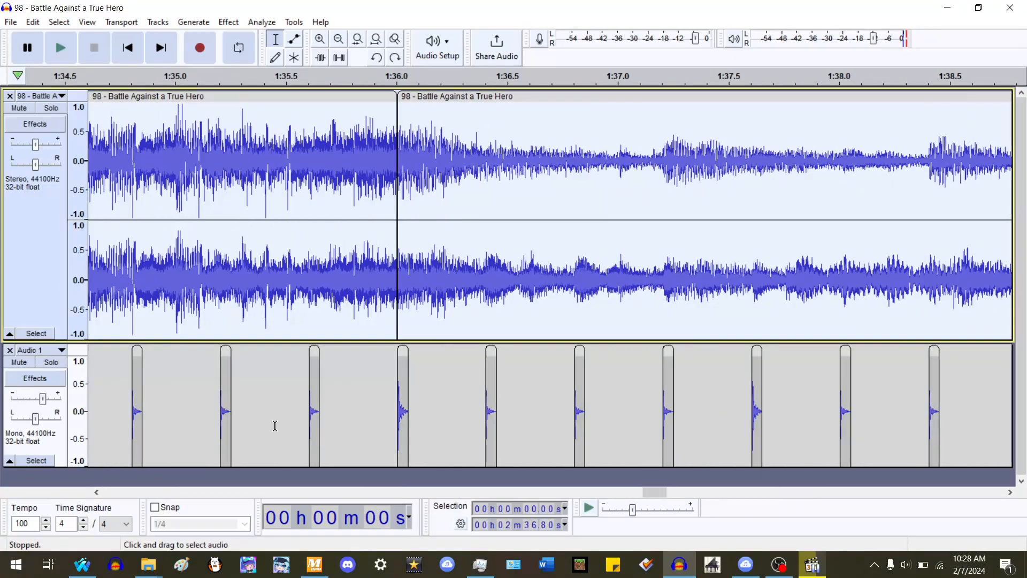
scroll(444, 319, "right", 3)
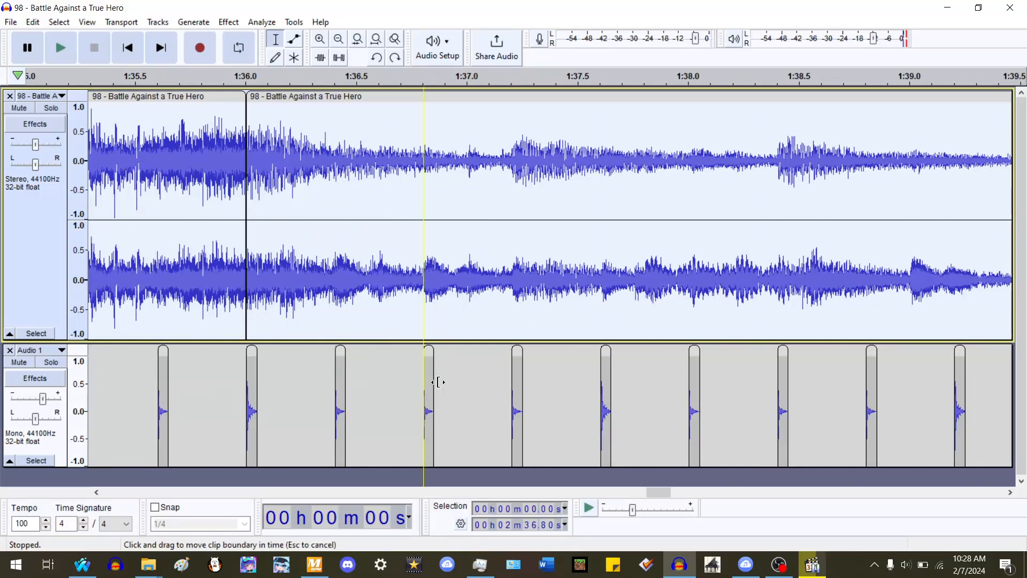
left_click_drag(511, 316, 602, 298)
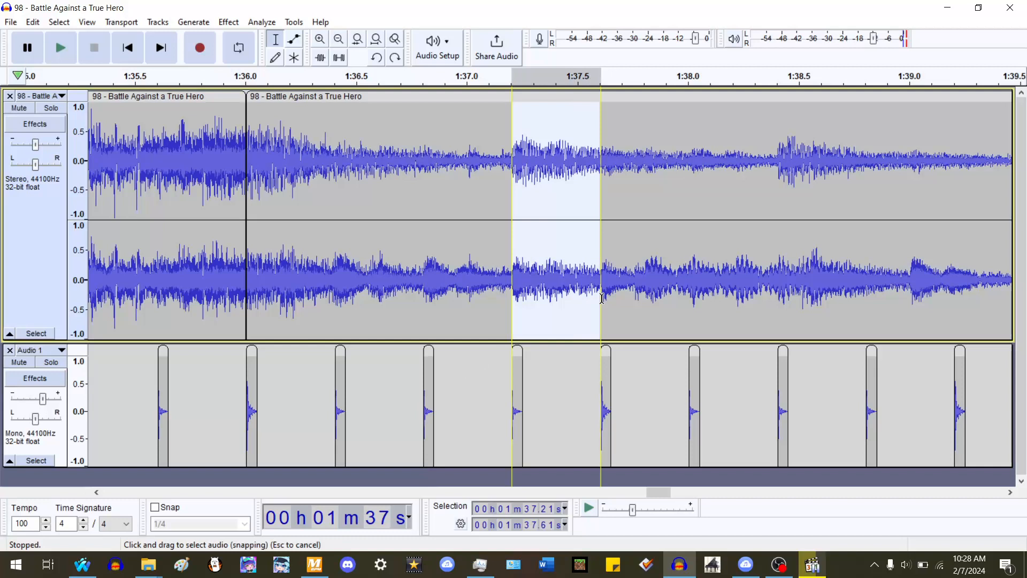
left_click(490, 295)
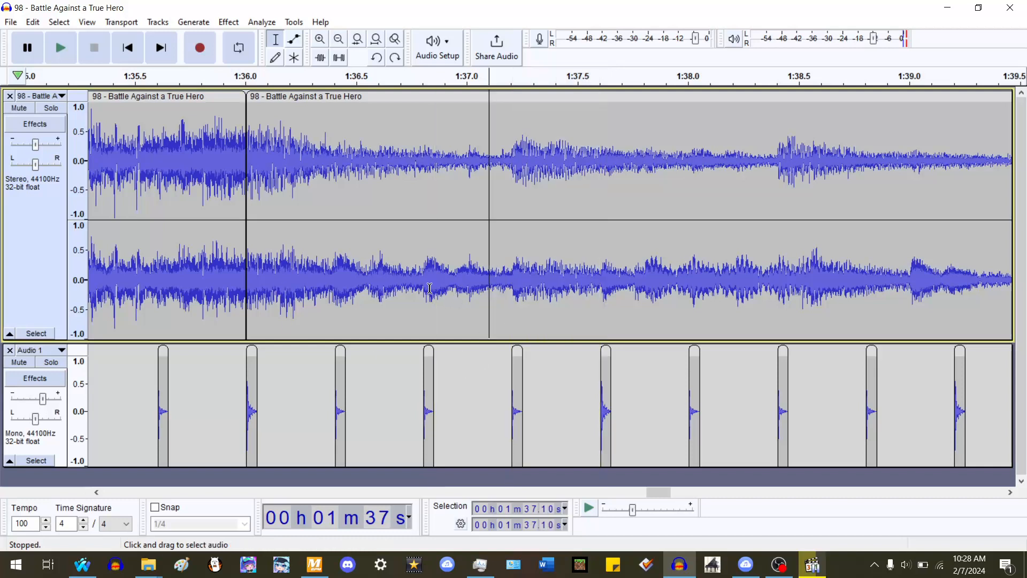
left_click_drag(424, 284, 509, 271)
key("ctrl+c")
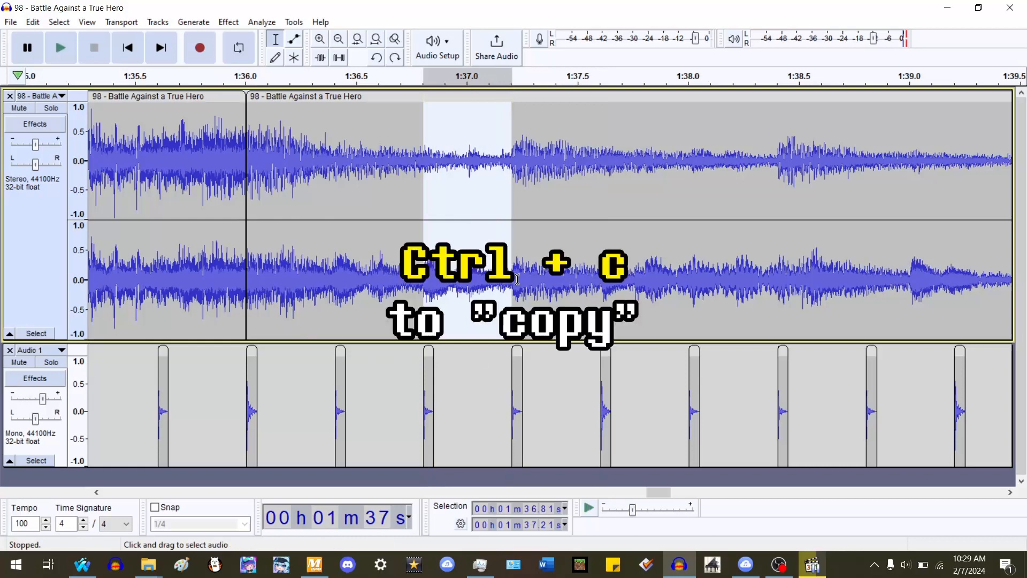
key("Right")
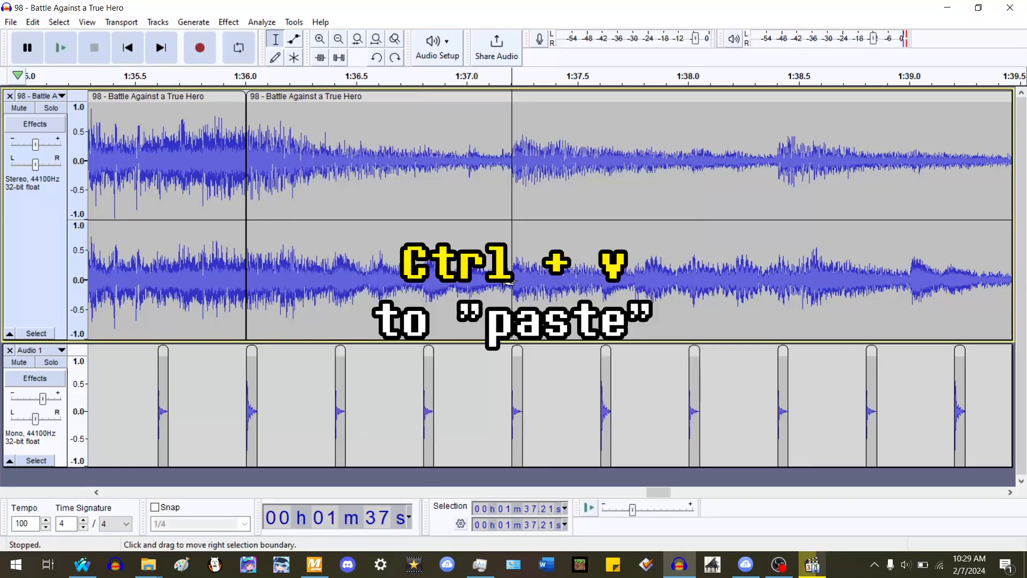
key("ctrl+v")
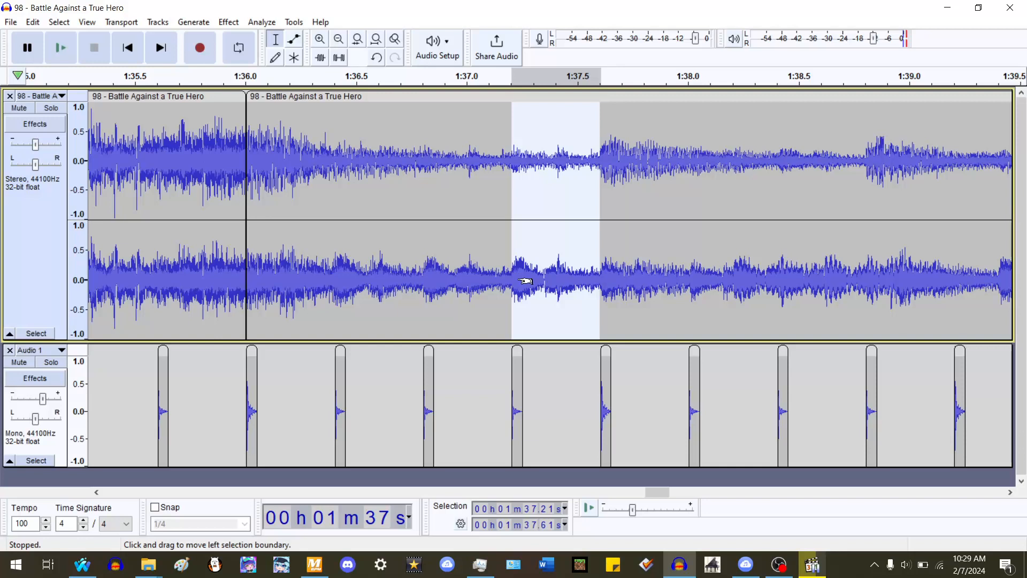
key("ctrl+i")
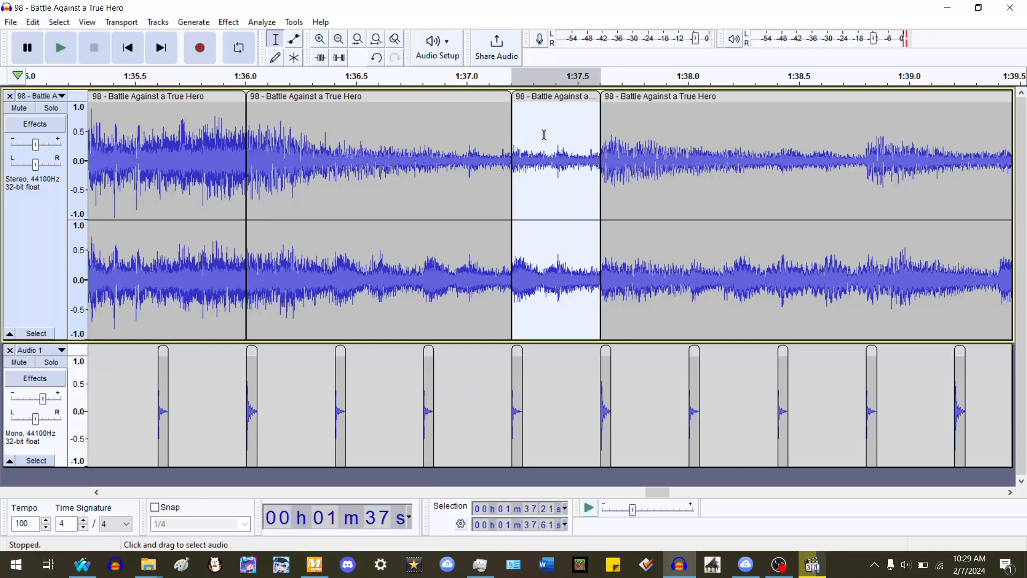
key("space")
left_click(492, 157)
Duplicate the next bar's third beat, from 1:38.41 to 1:38.81, directly after itself and split the copy into its own clip
scroll(357, 161, "down", 2)
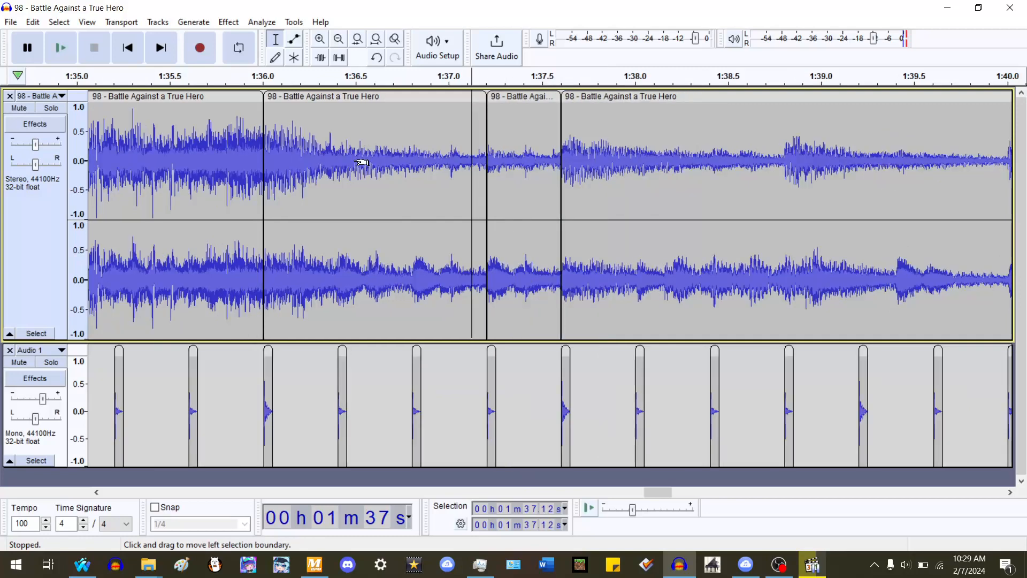
scroll(931, 176, "up", 1)
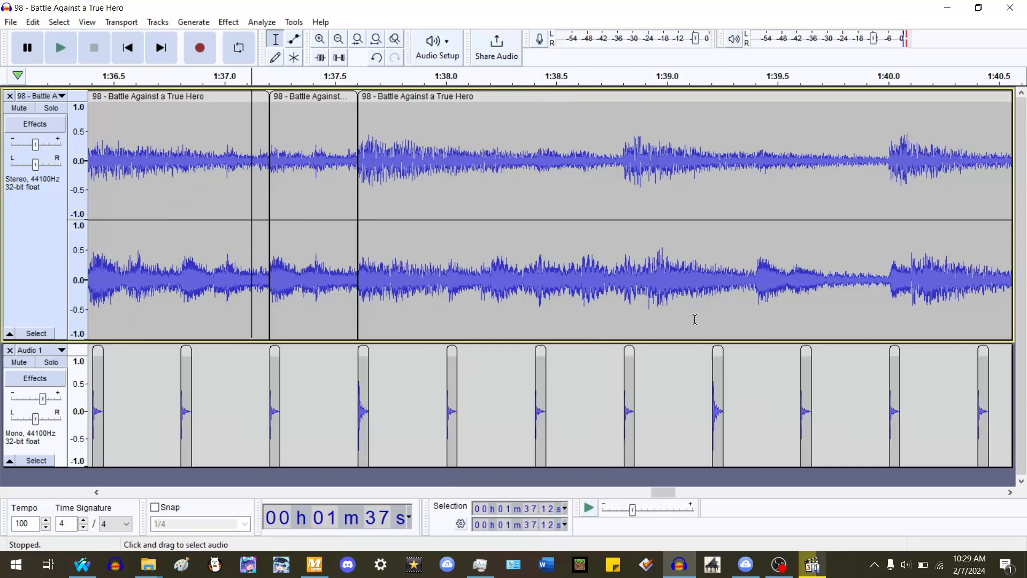
left_click_drag(622, 316, 536, 299)
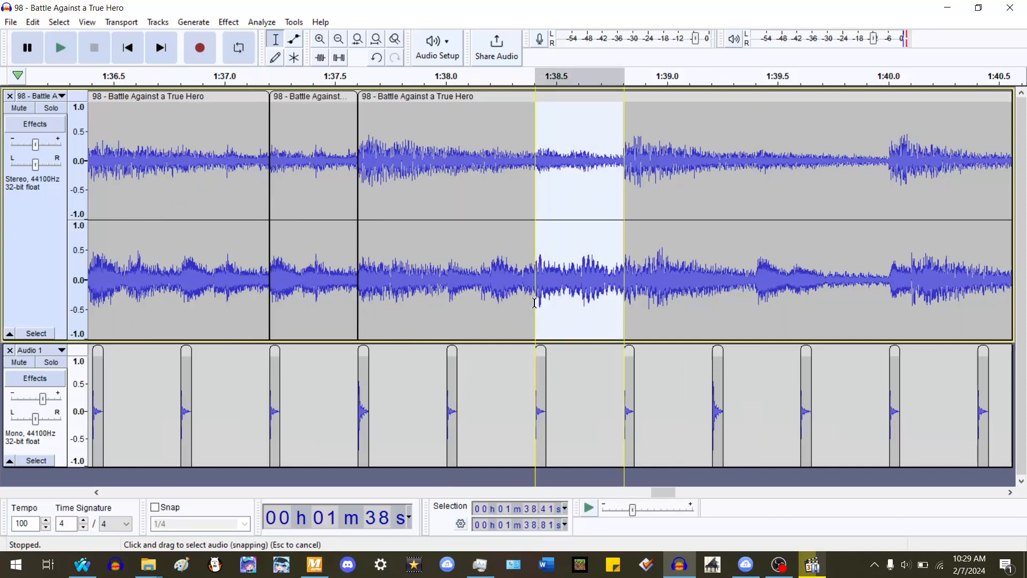
key("ctrl+c")
key("Right")
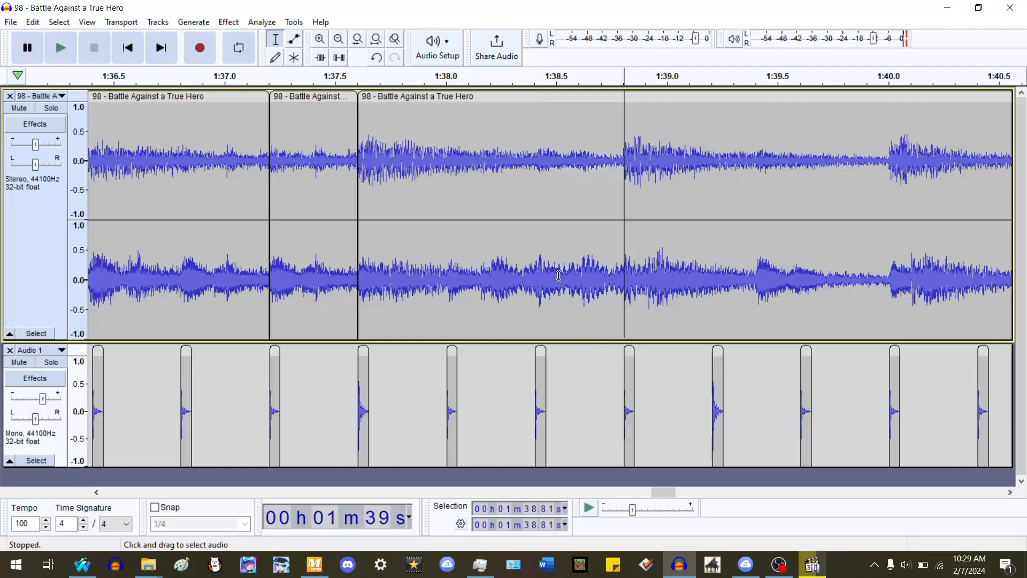
key("ctrl+v")
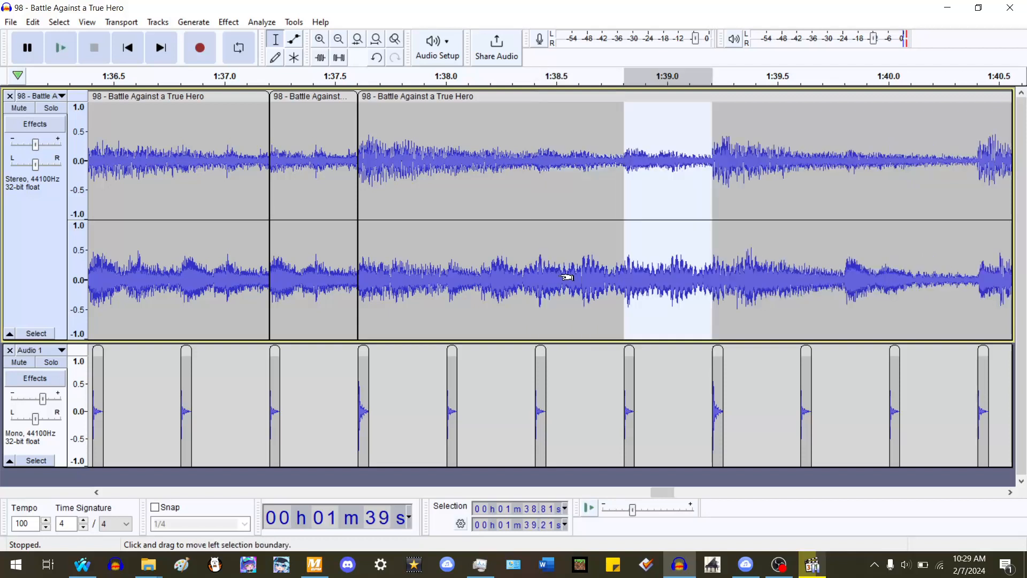
key("ctrl+i")
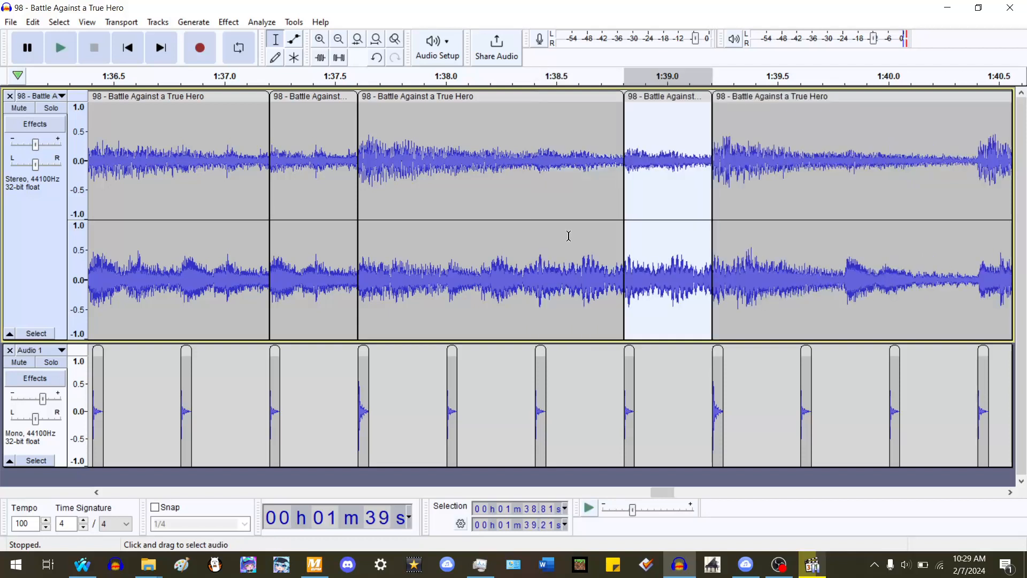
Examine the two duplicated beats near 1:37 and 1:39 in context, comparing them with the first beat of the quiet section
left_click(375, 40)
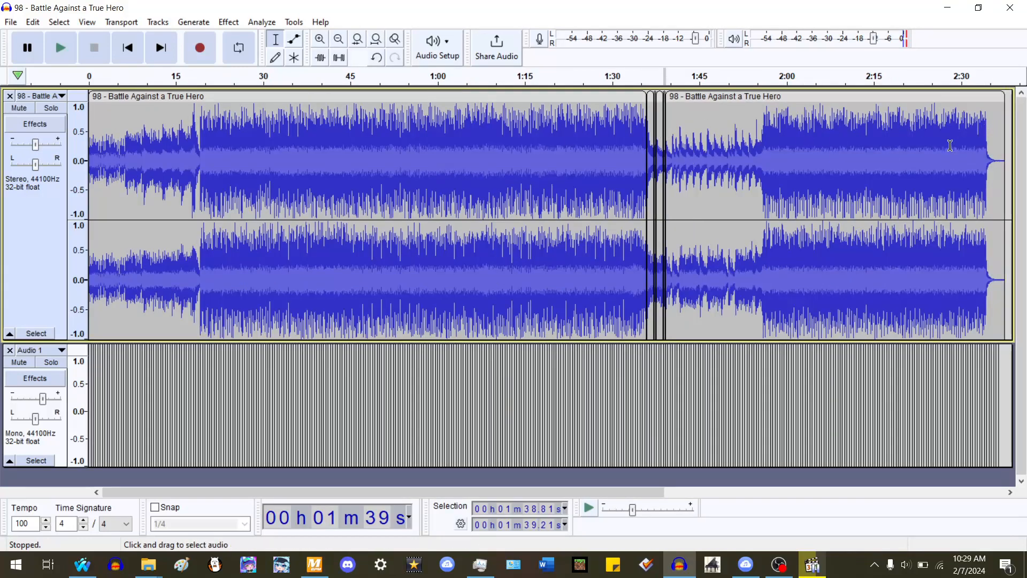
scroll(668, 159, "up", 4, "ctrl")
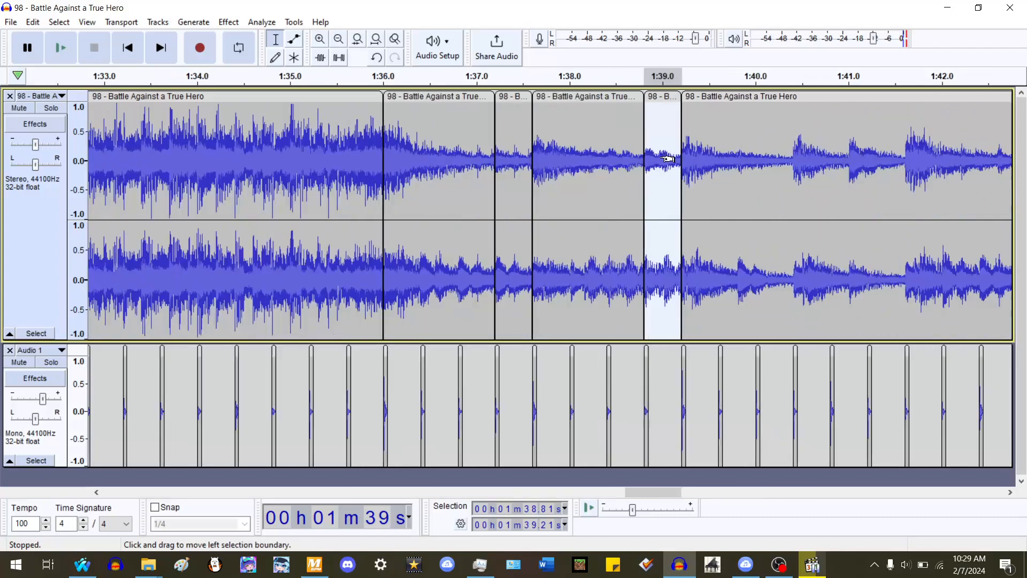
left_click(635, 159)
scroll(556, 161, "down", 1, "ctrl")
scroll(487, 174, "up", 1, "ctrl")
scroll(574, 181, "up", 2, "ctrl")
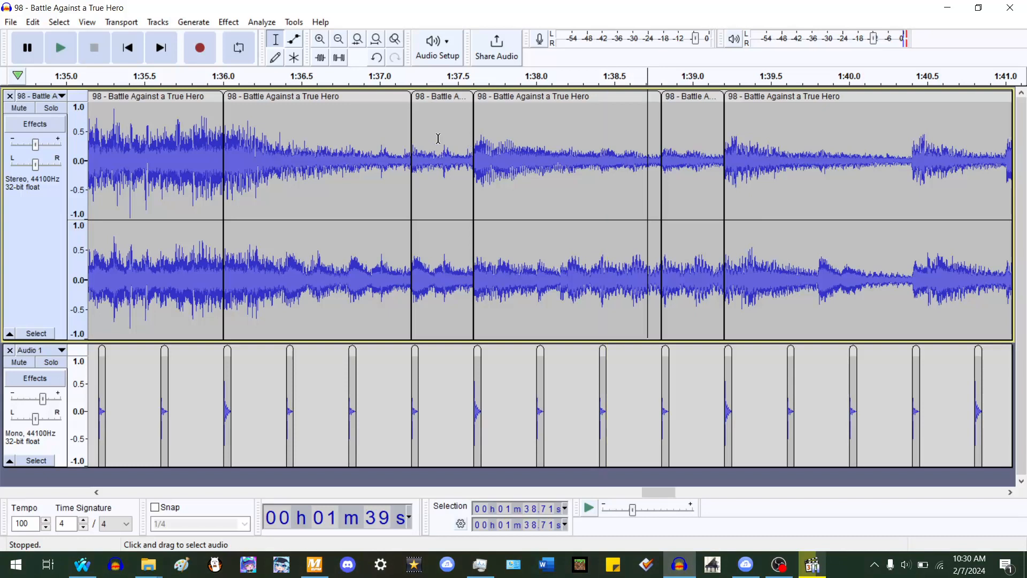
double_click(437, 182)
left_click(357, 204)
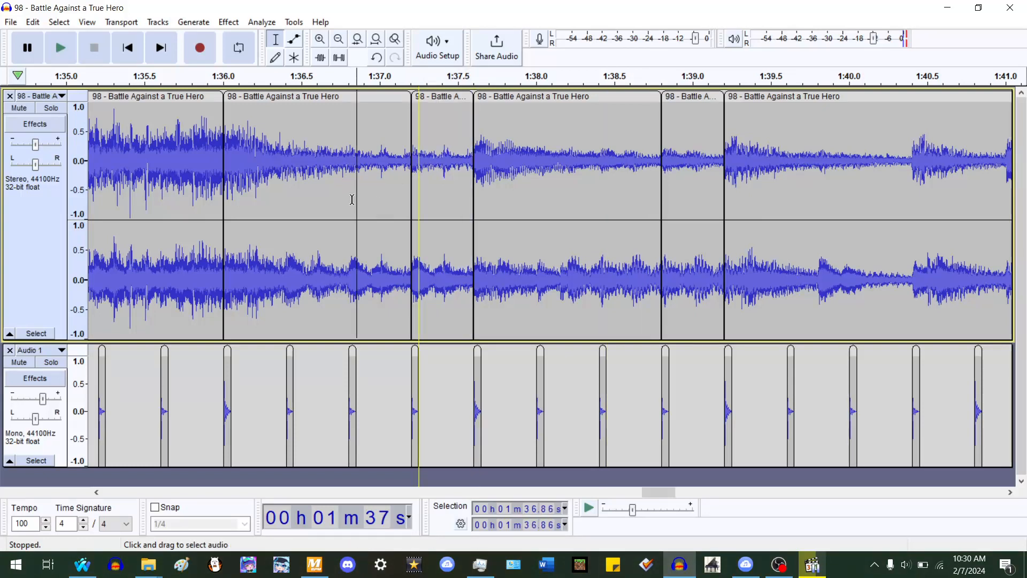
left_click_drag(287, 291, 224, 270)
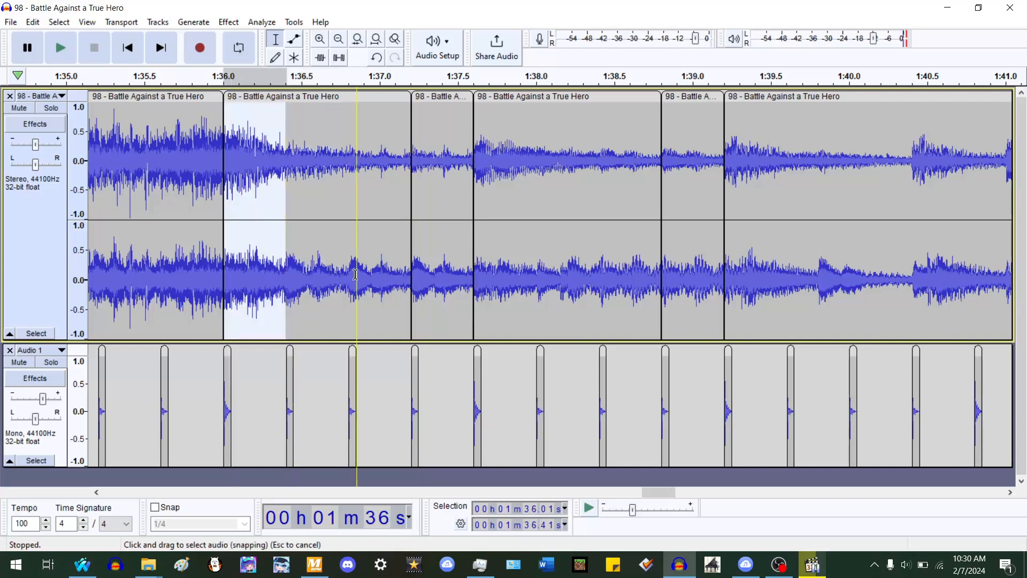
left_click(256, 169)
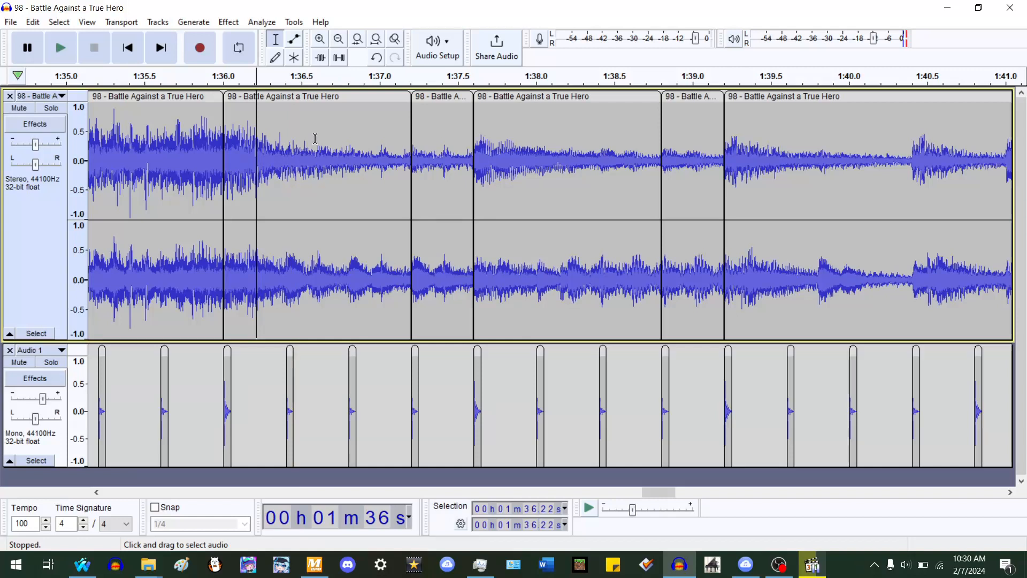
key("ctrl+f")
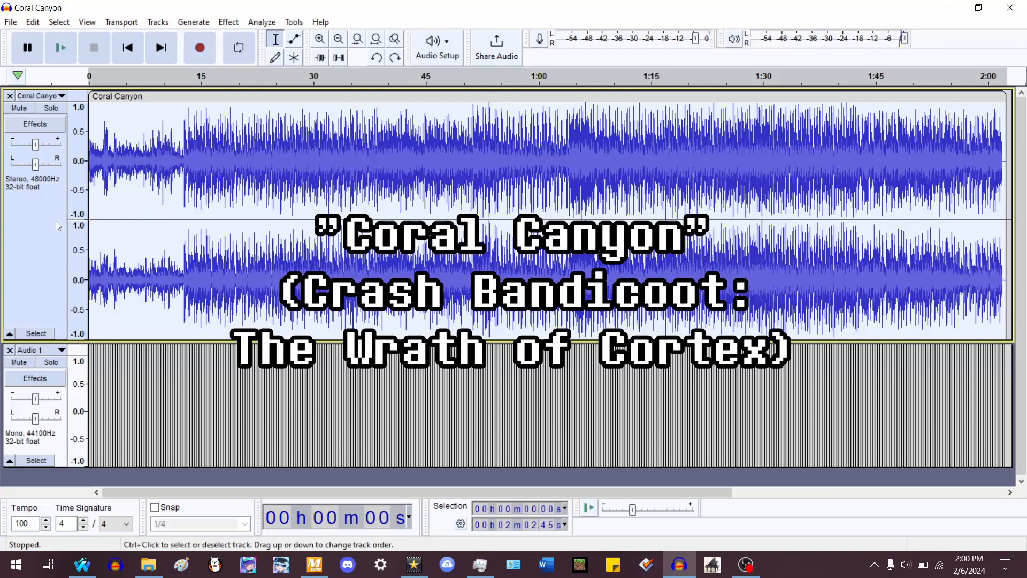
In the "Coral Canyon" track, delete the fifth beat starting at 1.28 s and the following bar's extra beat from 2.57 to 2.89 s
scroll(55, 222, "up", 6)
key("Home")
scroll(31, 211, "up", 3)
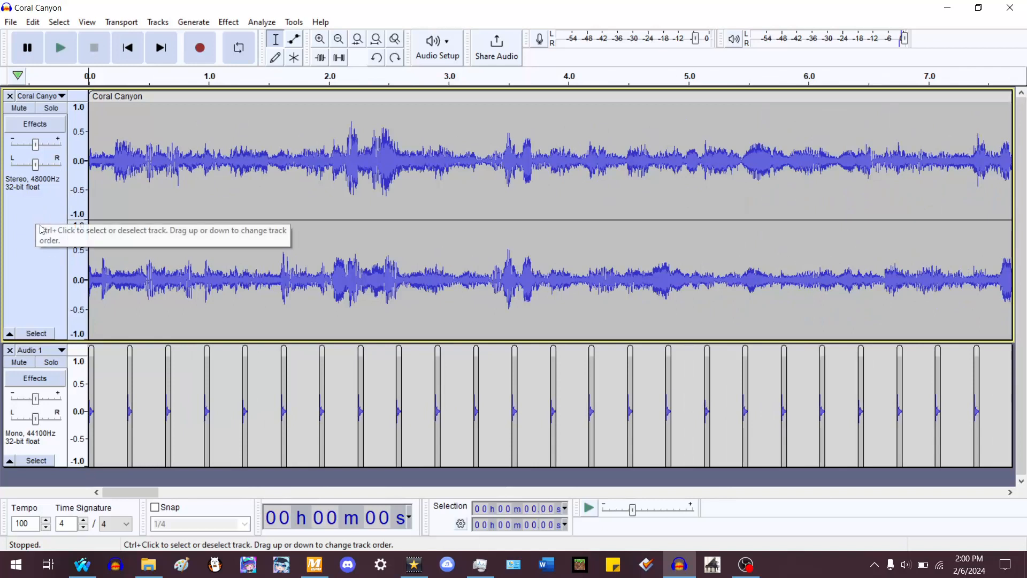
left_click(42, 229)
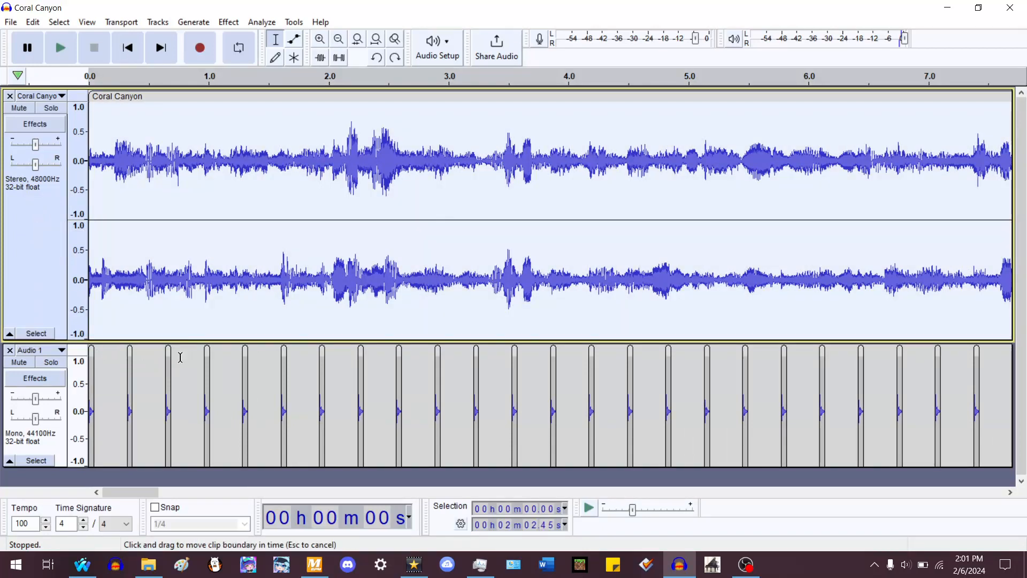
left_click_drag(243, 326, 275, 323)
key("Delete")
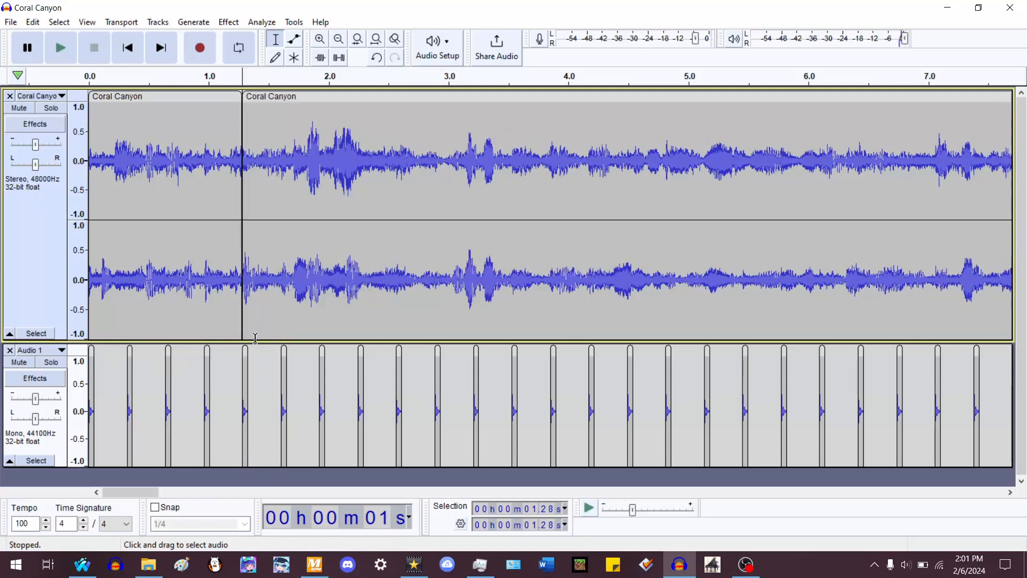
left_click_drag(397, 324, 435, 316)
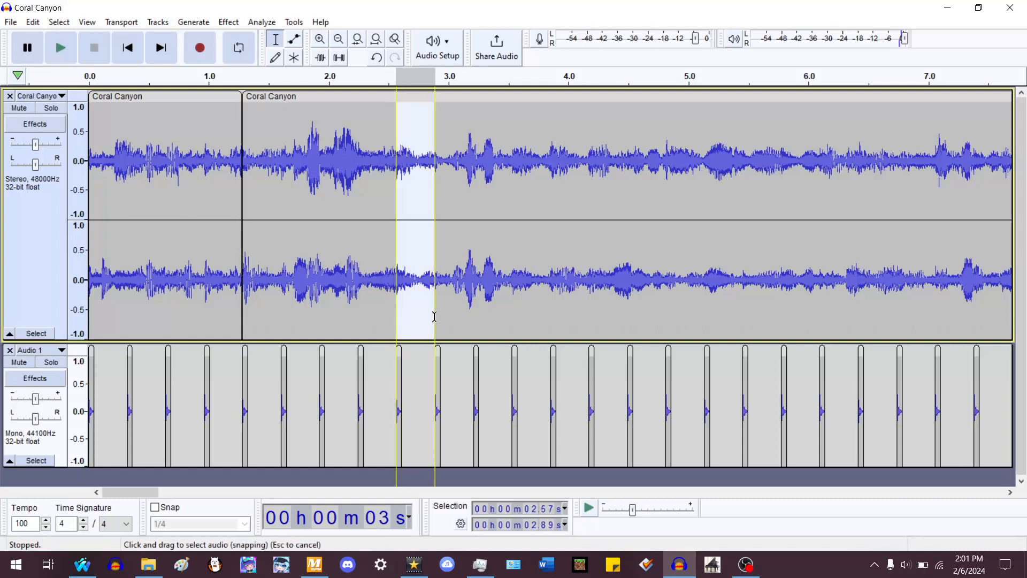
key("Delete")
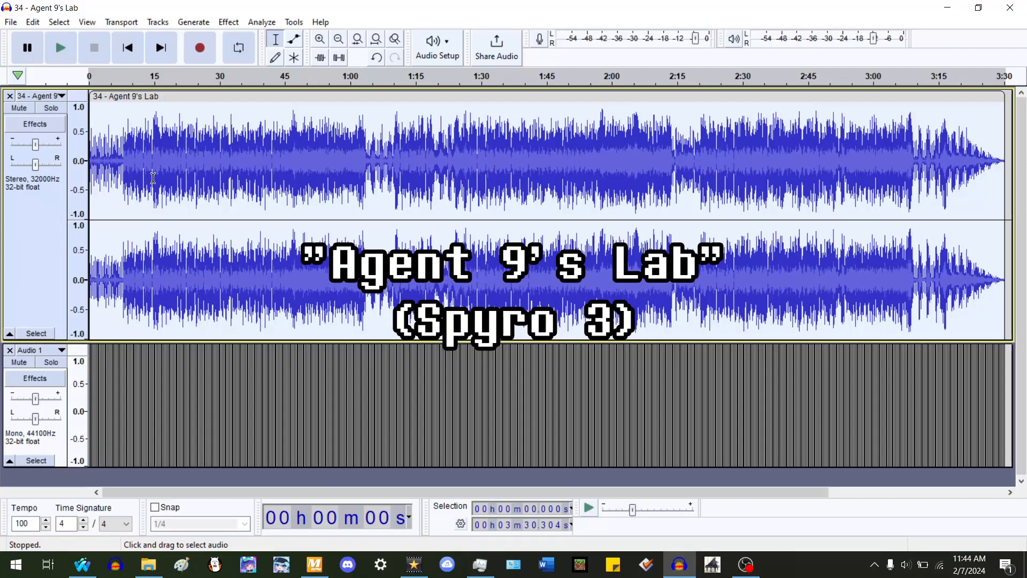
In the "Agent 9's Lab" track, duplicate the seventh beat, from 1.802 to 2.083 s, directly after itself
scroll(18, 241, "up", 2)
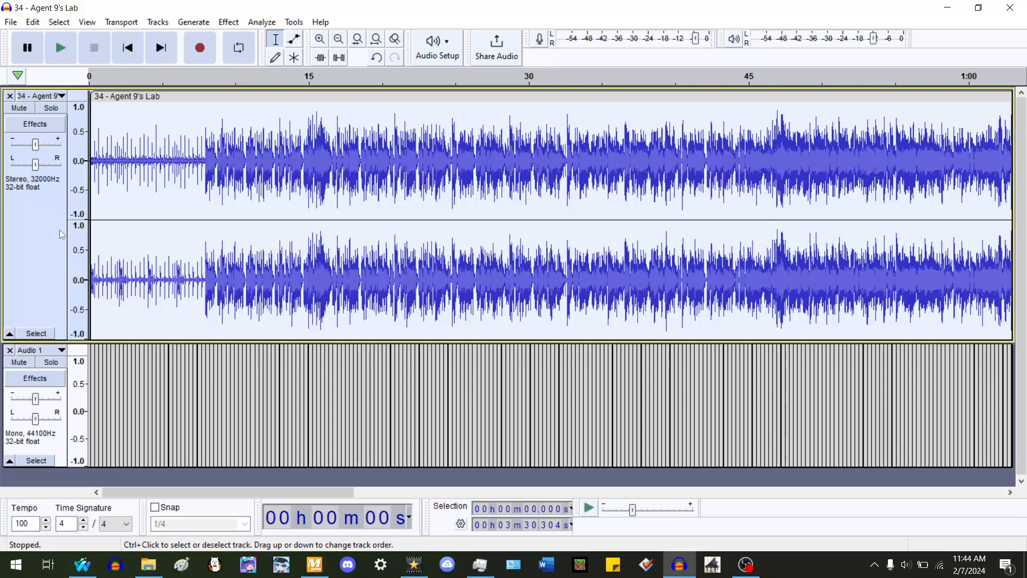
scroll(27, 248, "up", 1)
scroll(27, 249, "up", 1)
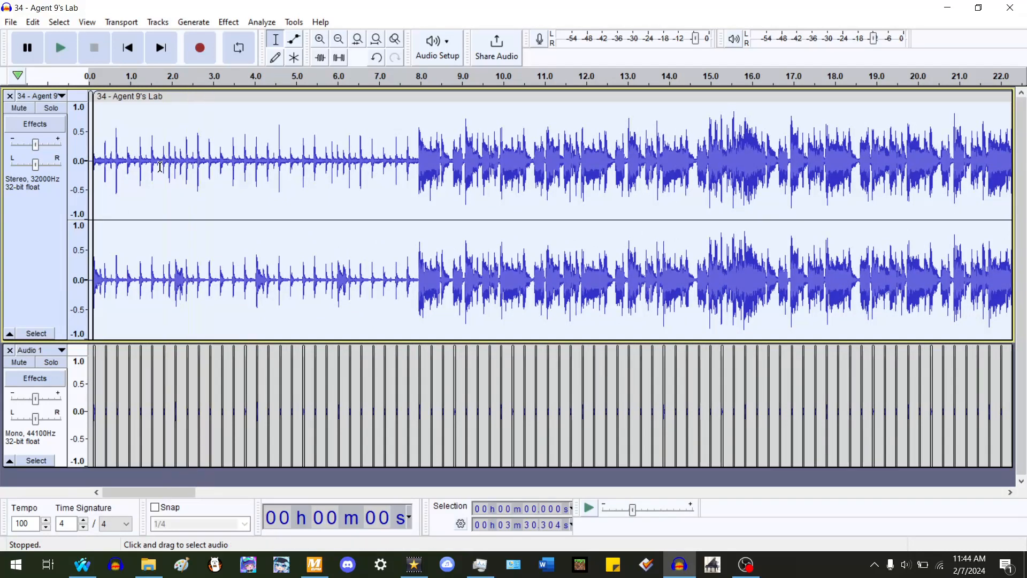
scroll(36, 221, "up", 2)
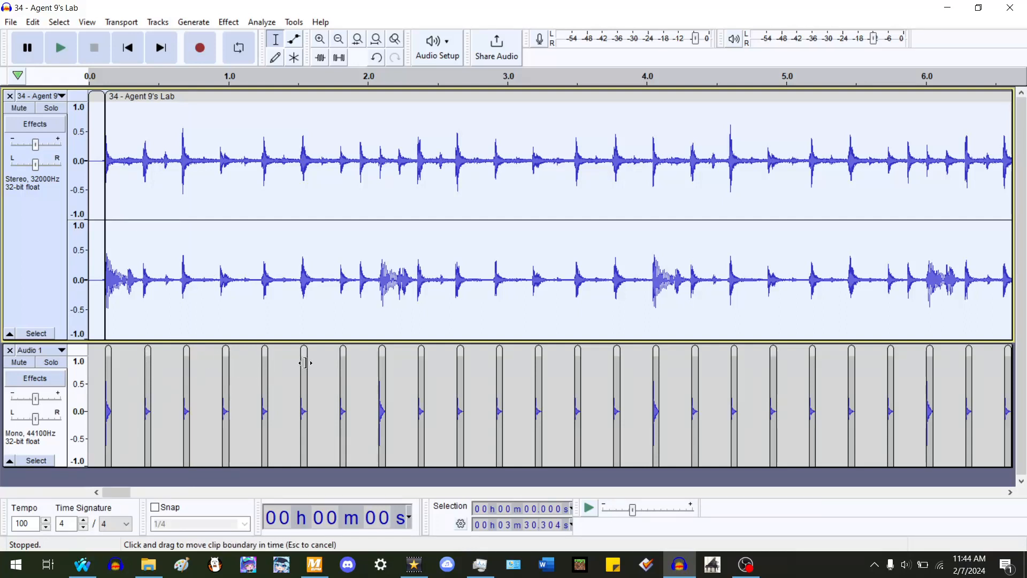
left_click_drag(340, 323, 379, 316)
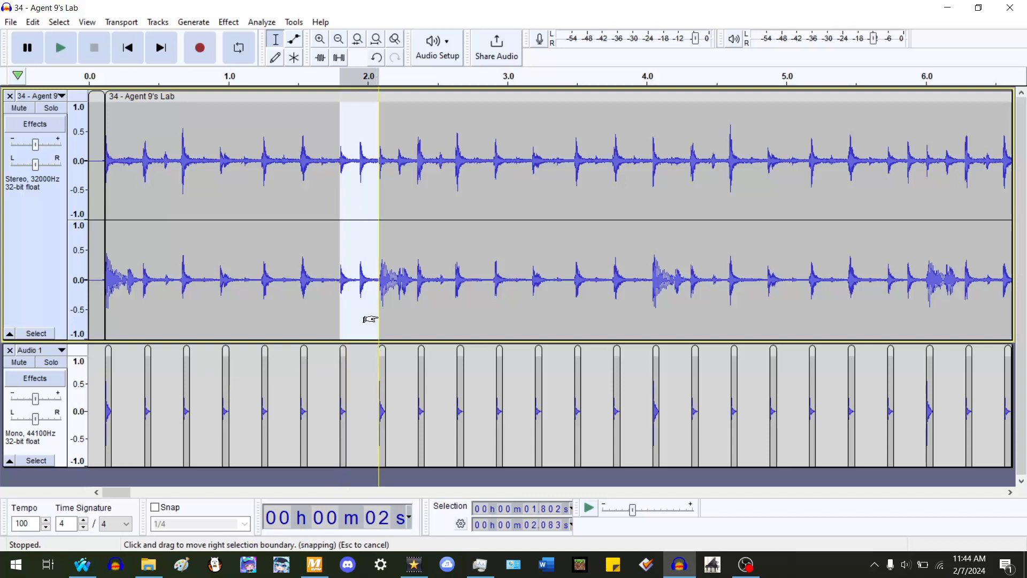
key("ctrl+c")
left_click(380, 318)
key("ctrl+v")
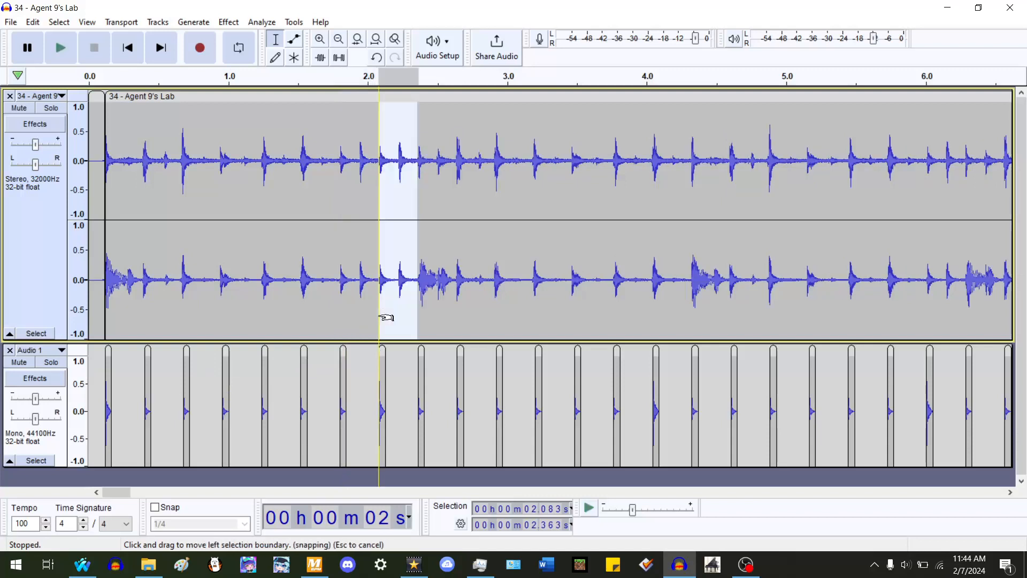